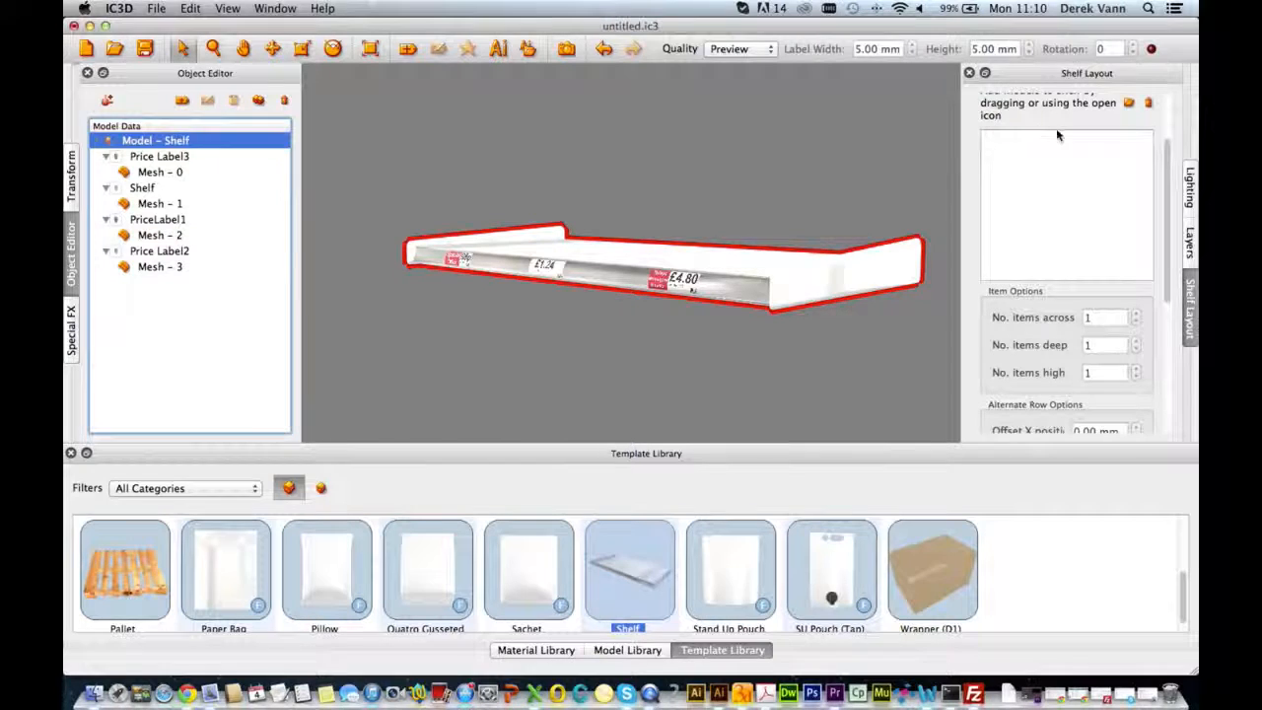
# - Add the model CES Peanut Bag Complete white.ic3 to the shelf
pyautogui.click(1078, 122)
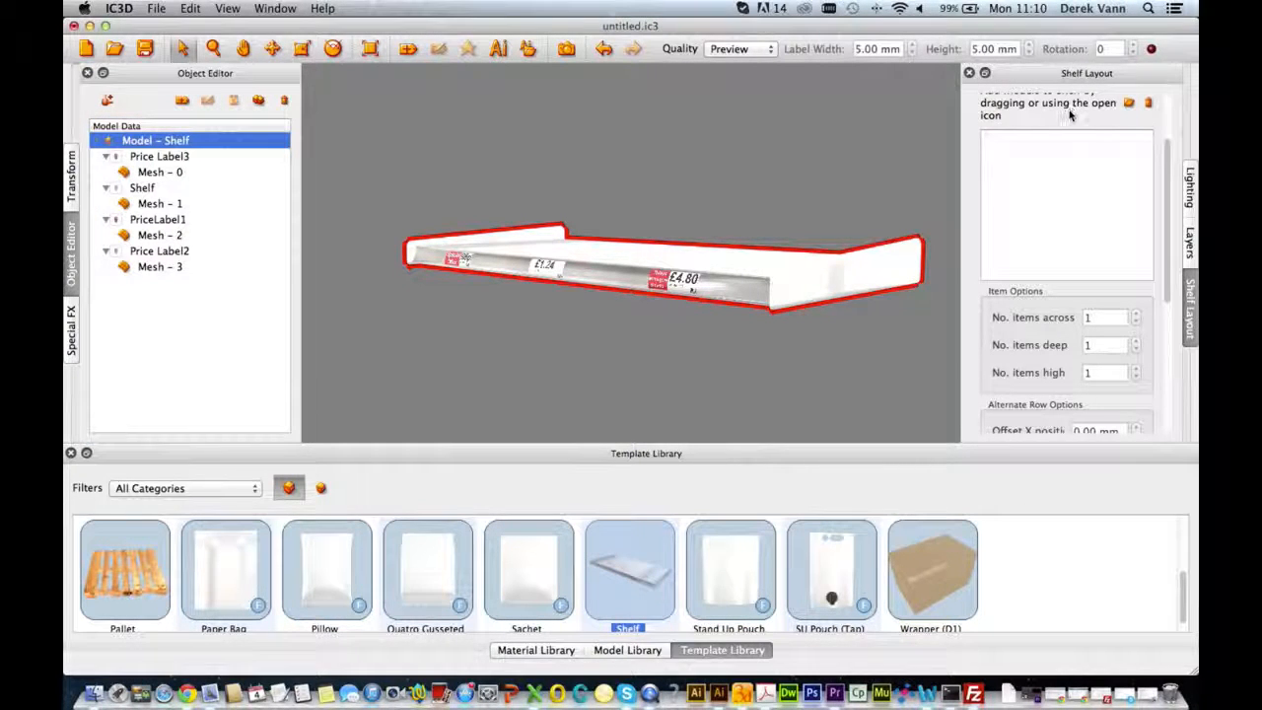
pyautogui.moveTo(1170, 183); pyautogui.dragTo(1182, 121)
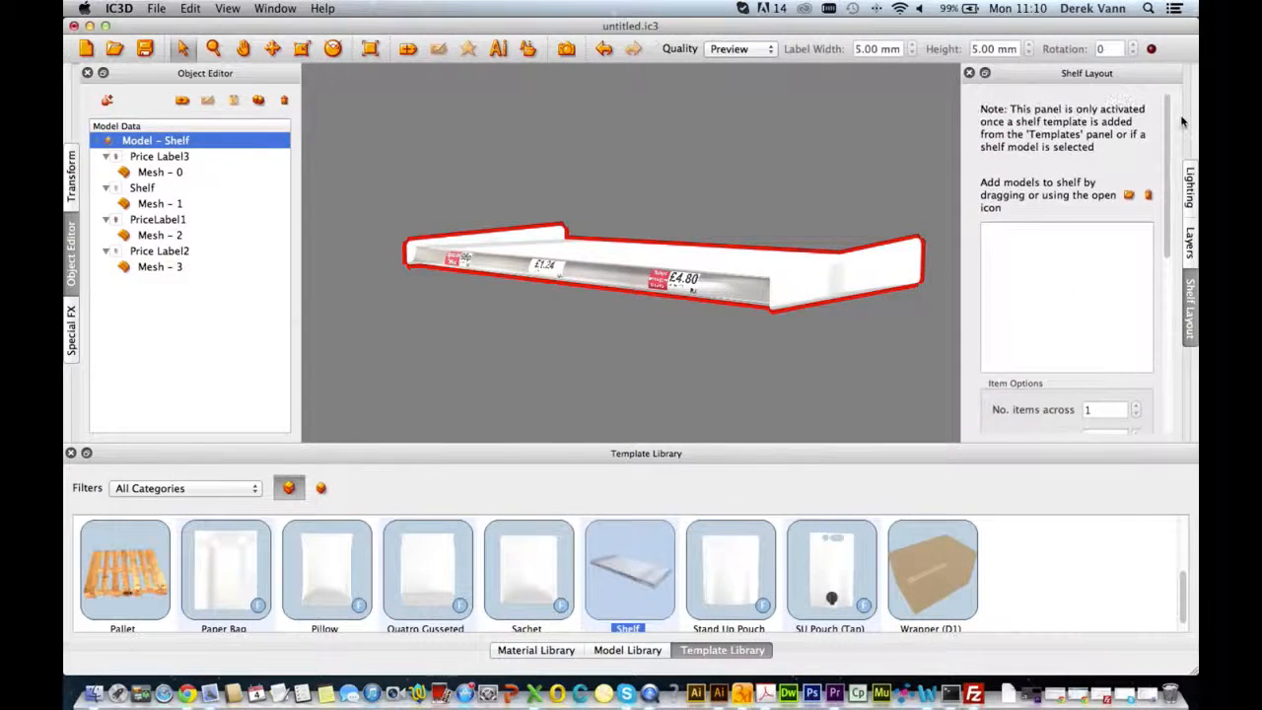
pyautogui.click(1130, 196)
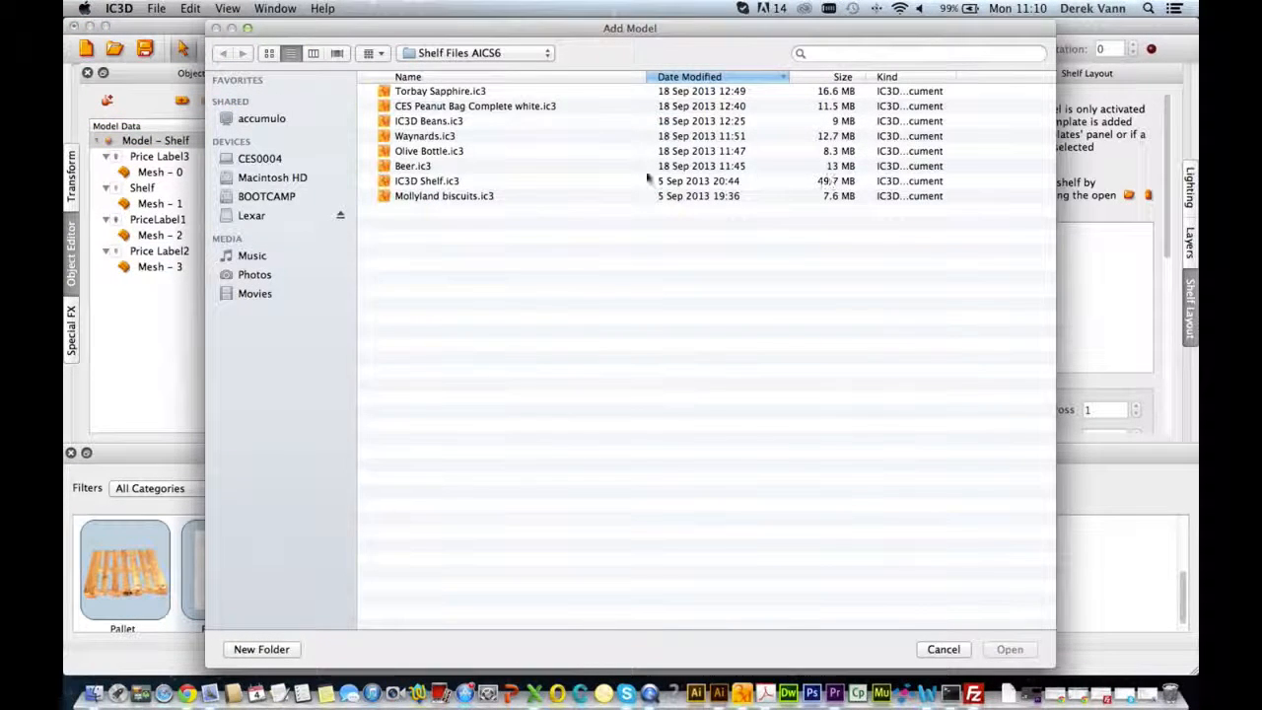
pyautogui.click(516, 109)
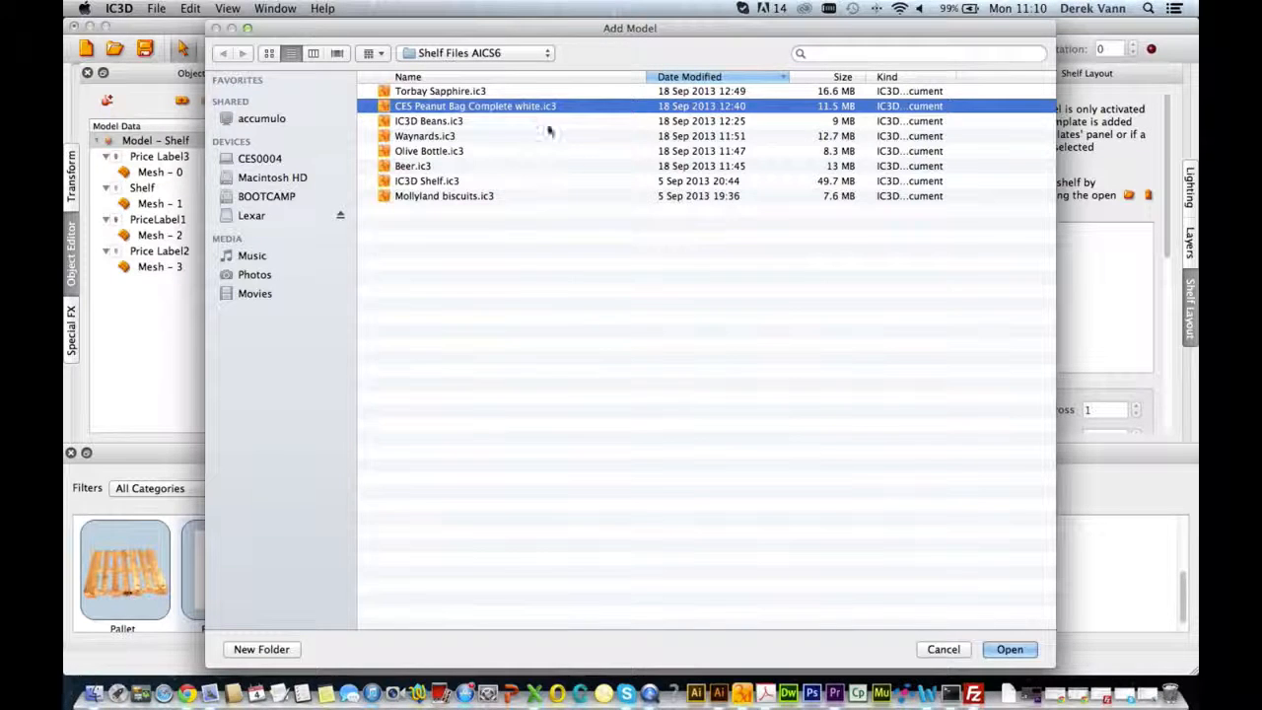
pyautogui.click(1008, 649)
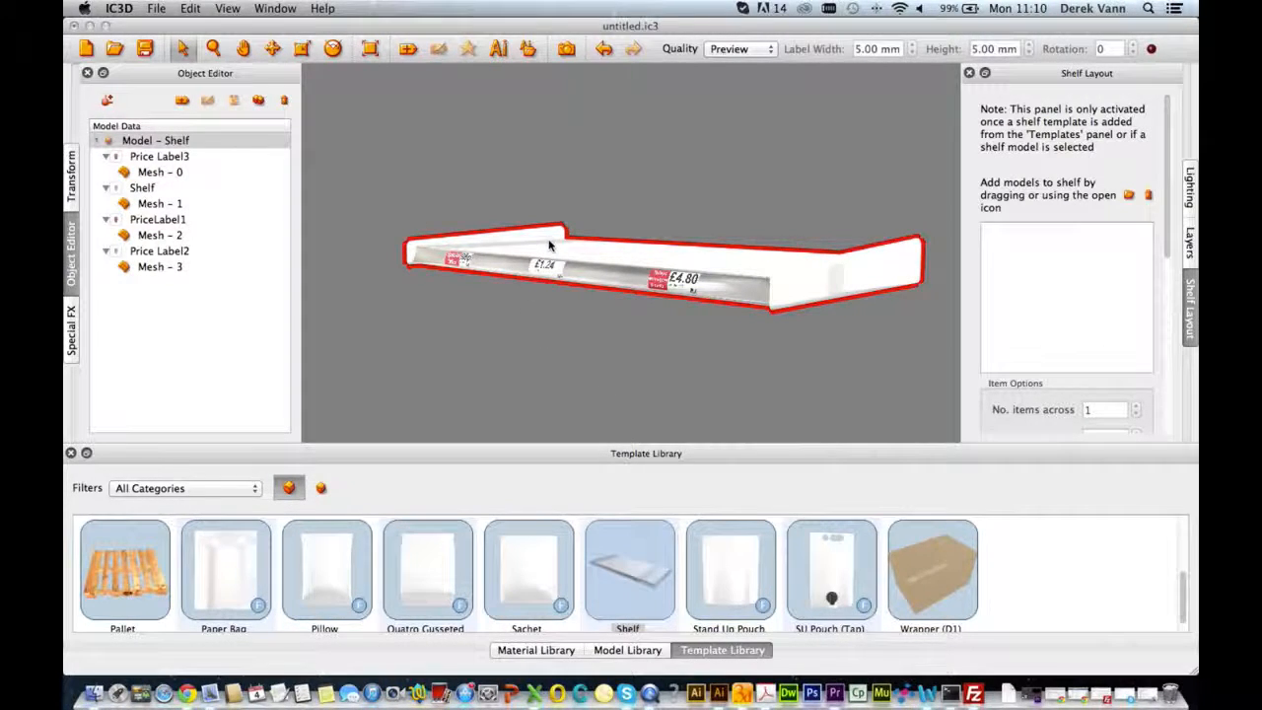
pyautogui.press('ctrl+super+Escape')
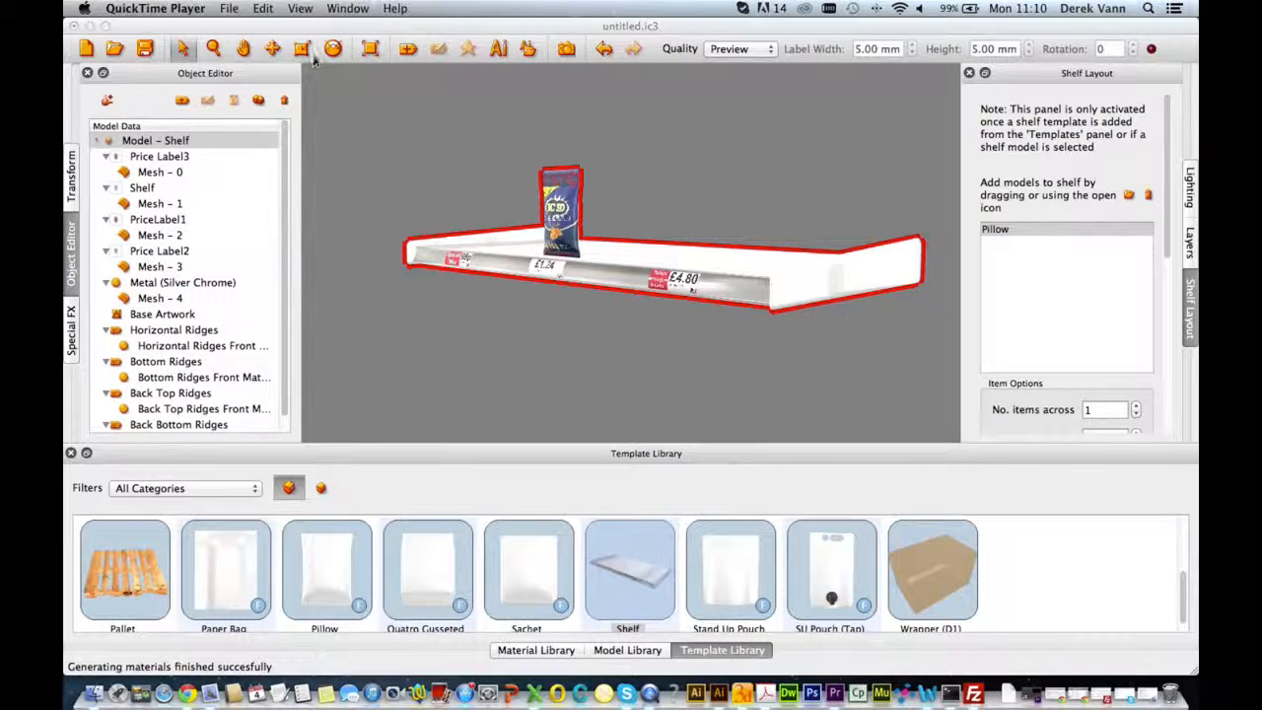
# - Select the peanut bag and rotate it backwards about its X axis to about 339 degrees
pyautogui.moveTo(572, 231); pyautogui.dragTo(605, 267)
pyautogui.click(162, 284)
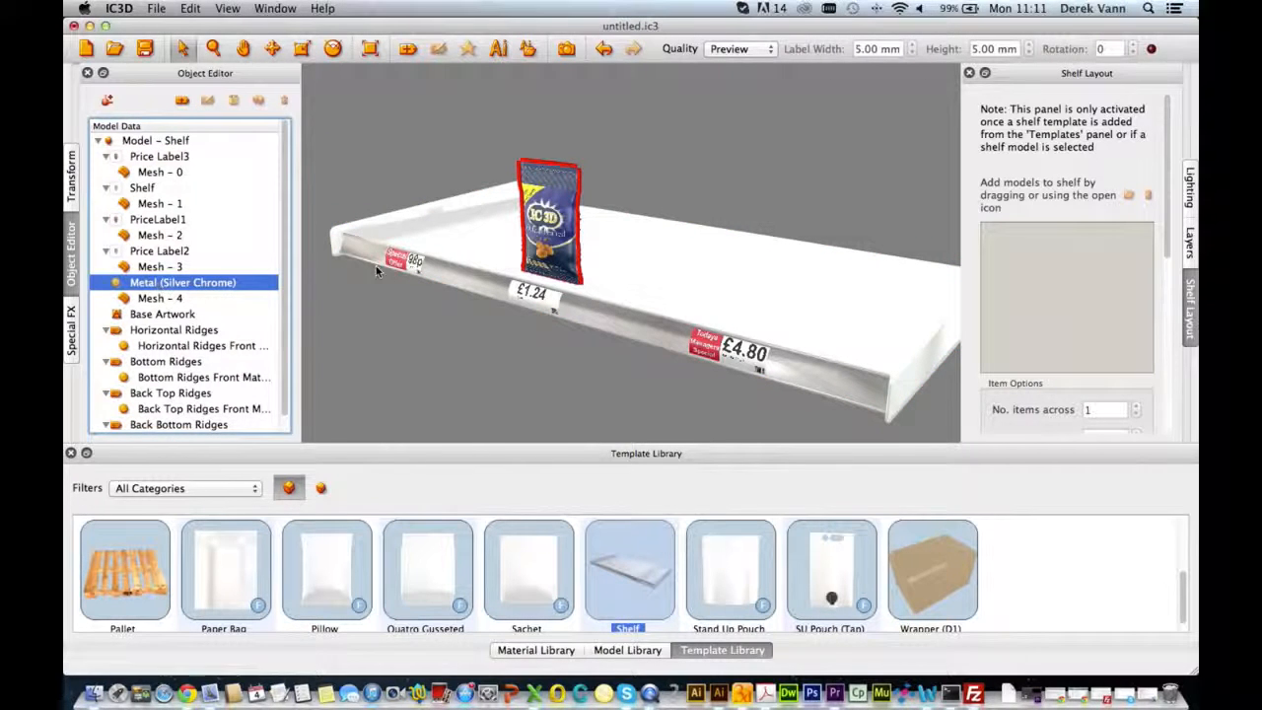
pyautogui.click(334, 49)
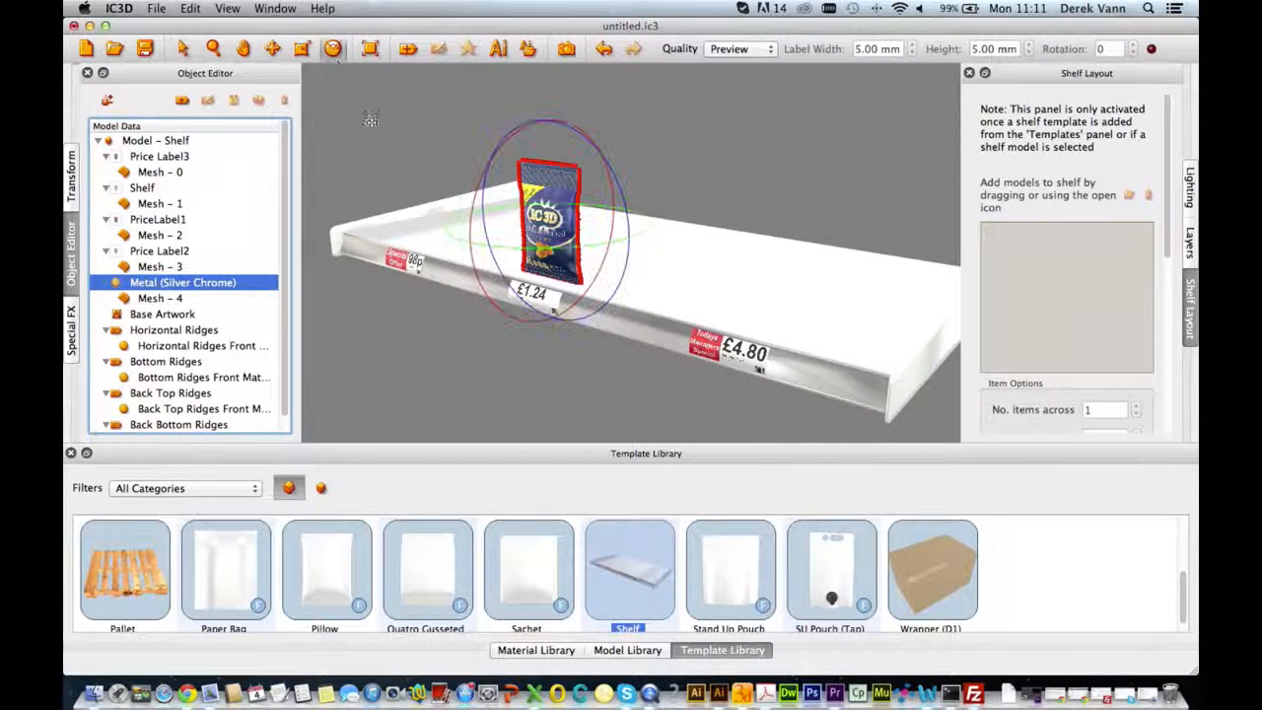
pyautogui.click(472, 239)
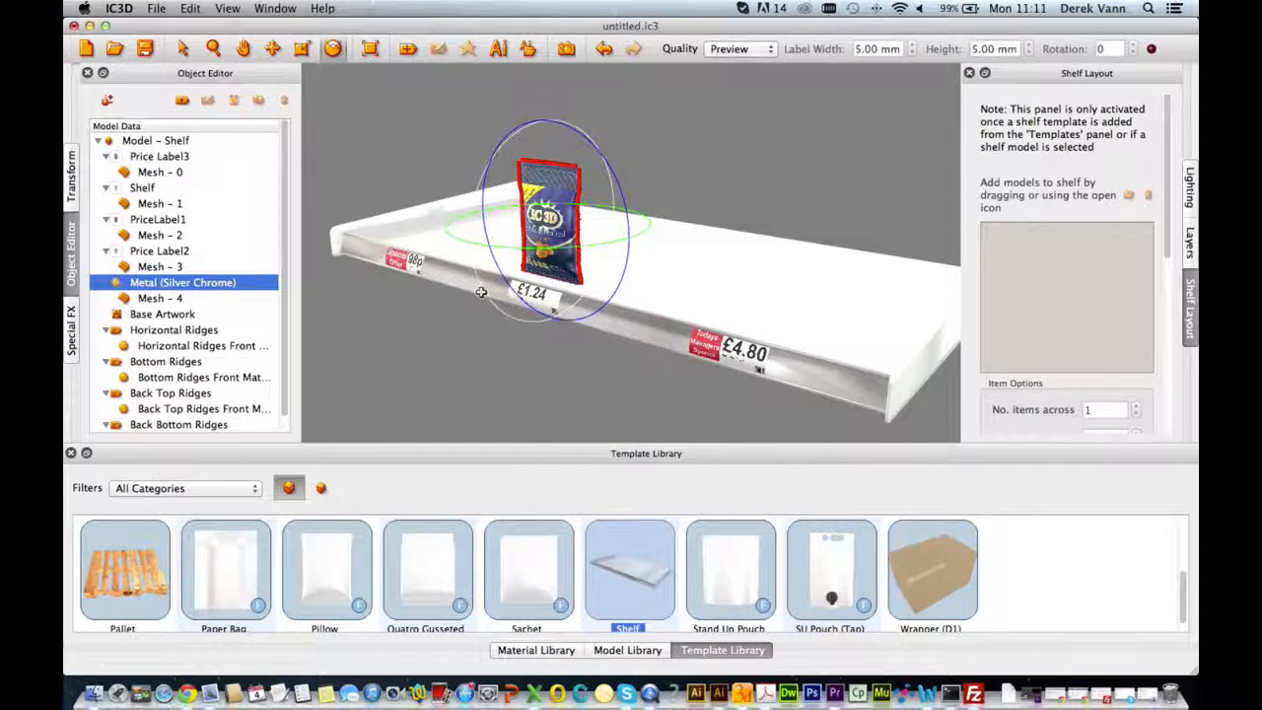
pyautogui.moveTo(476, 280); pyautogui.dragTo(477, 237)
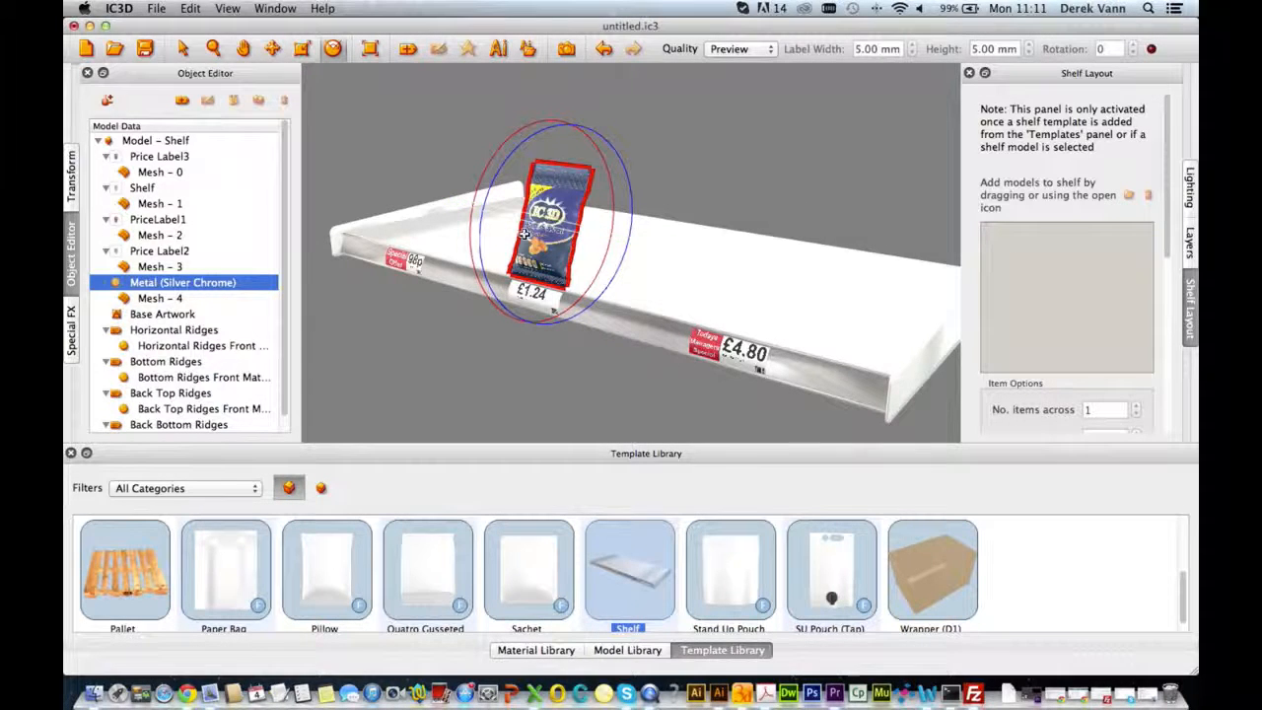
# - Try nudging the bag's X and Y rotation in small increments, returning to X 339 and Y 0
pyautogui.click(71, 173)
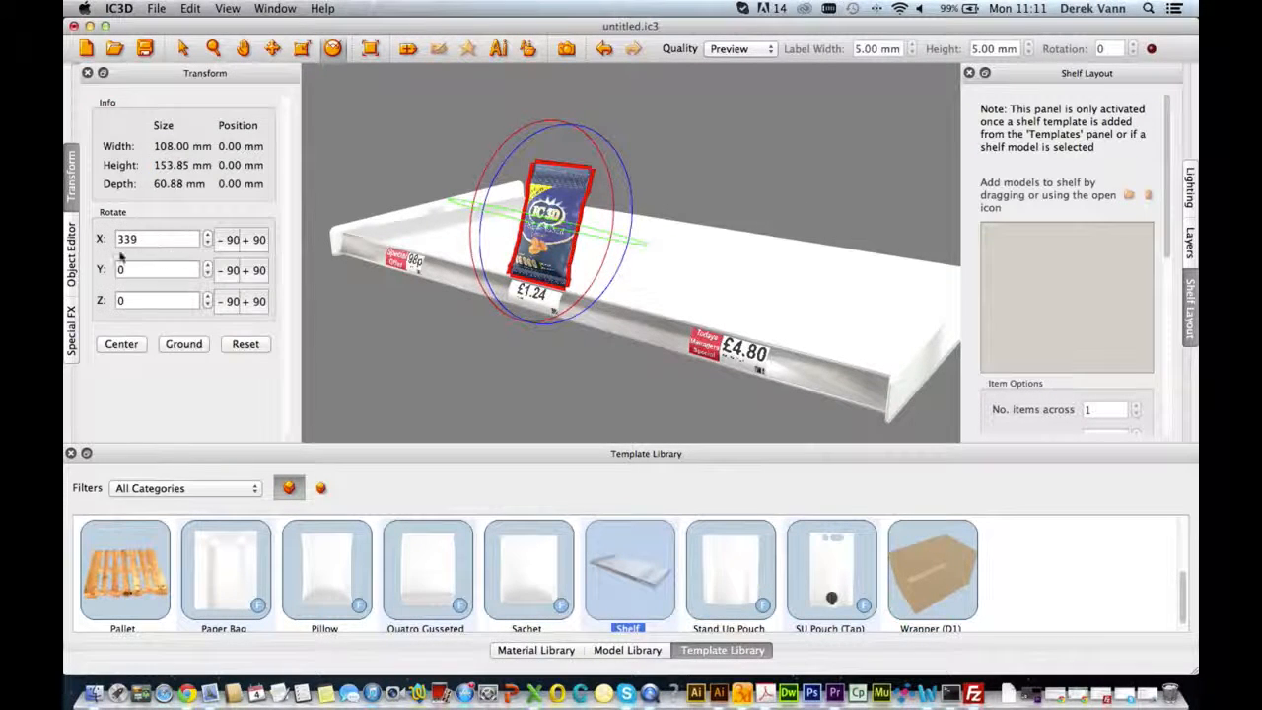
pyautogui.click(207, 234)
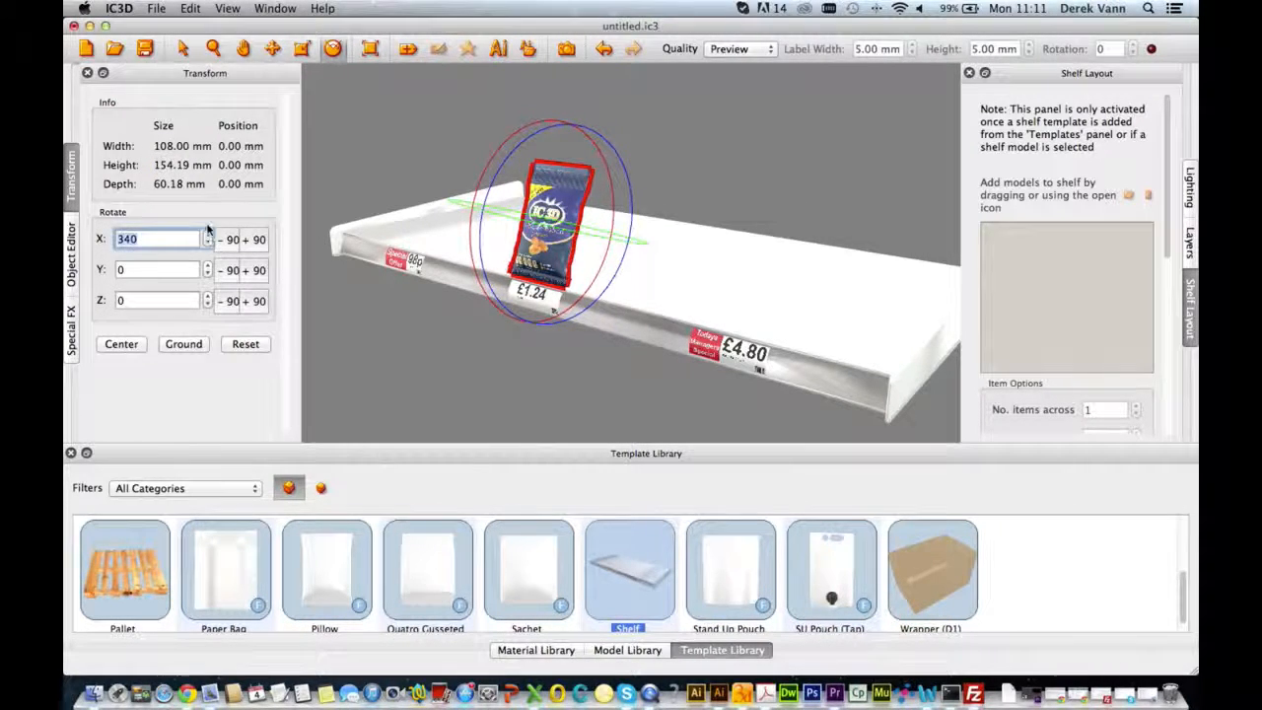
pyautogui.click(208, 235)
pyautogui.click(207, 242)
pyautogui.click(208, 243)
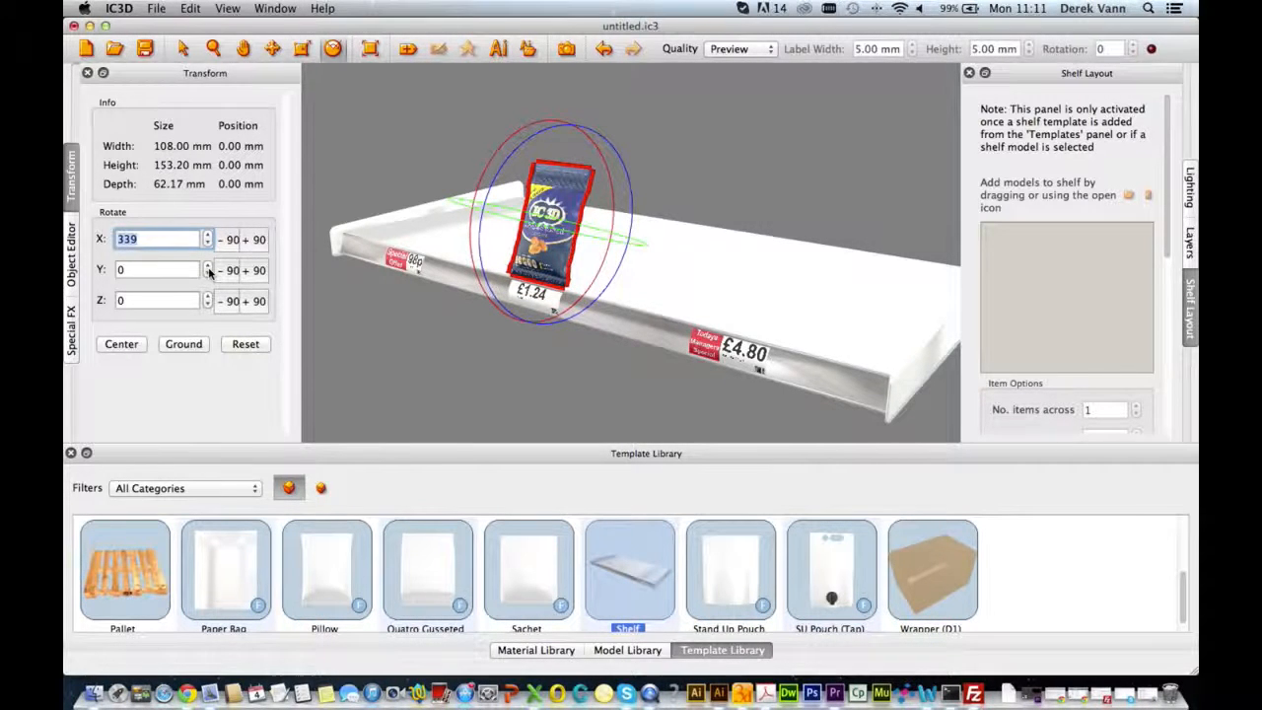
pyautogui.click(207, 266)
pyautogui.click(207, 265)
pyautogui.click(207, 274)
pyautogui.click(207, 274)
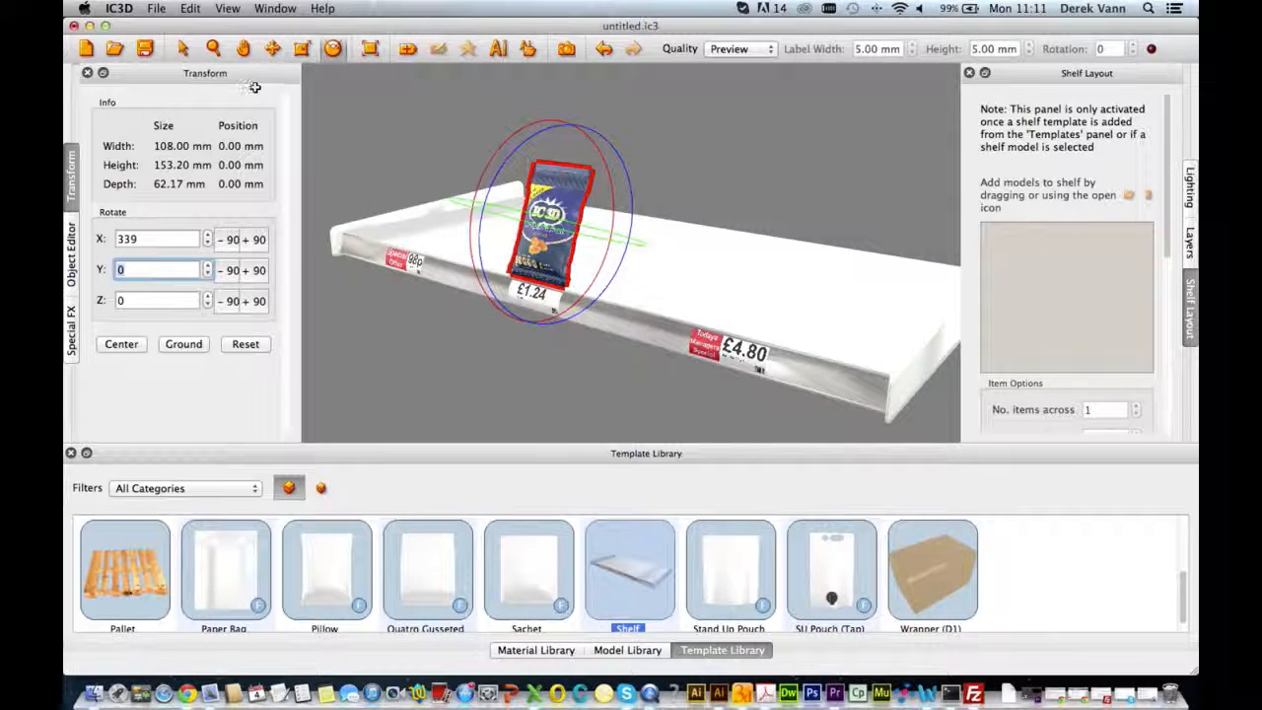
# - Reselect the shelf and set the Pillow item's number of items across to 2
pyautogui.click(181, 50)
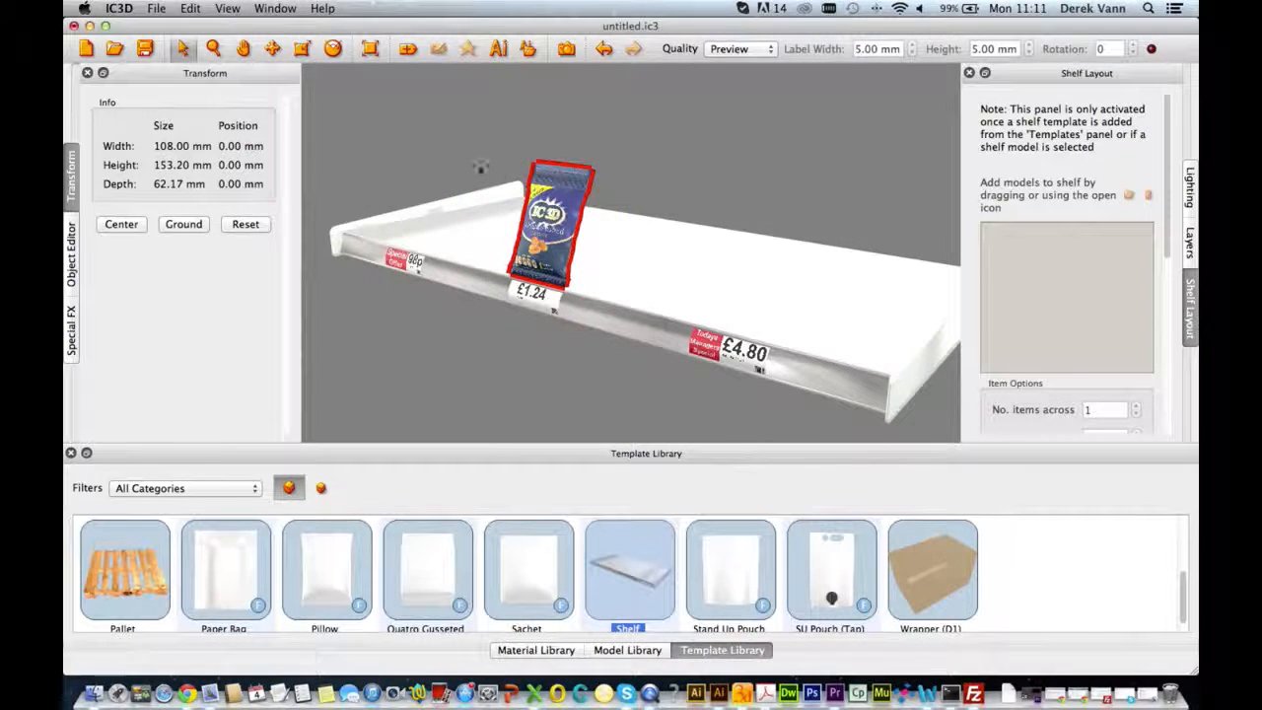
pyautogui.click(496, 215)
pyautogui.click(994, 229)
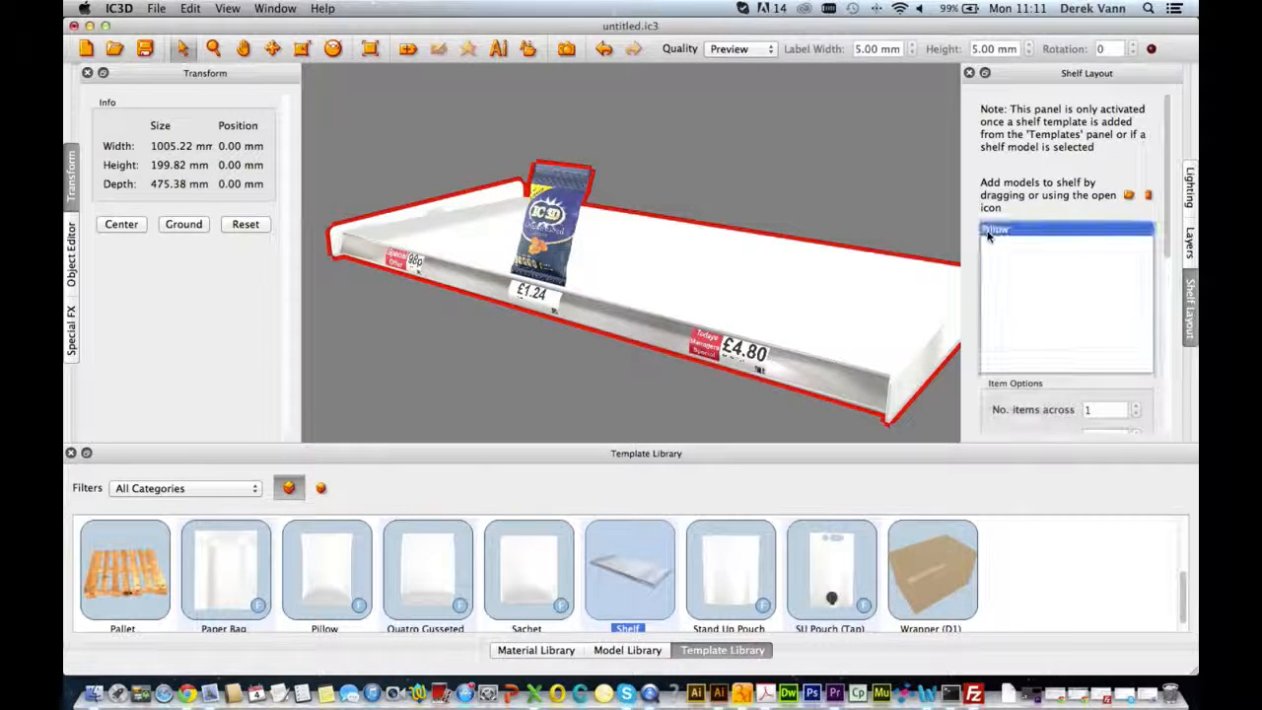
pyautogui.scroll(-5, 1167, 232)
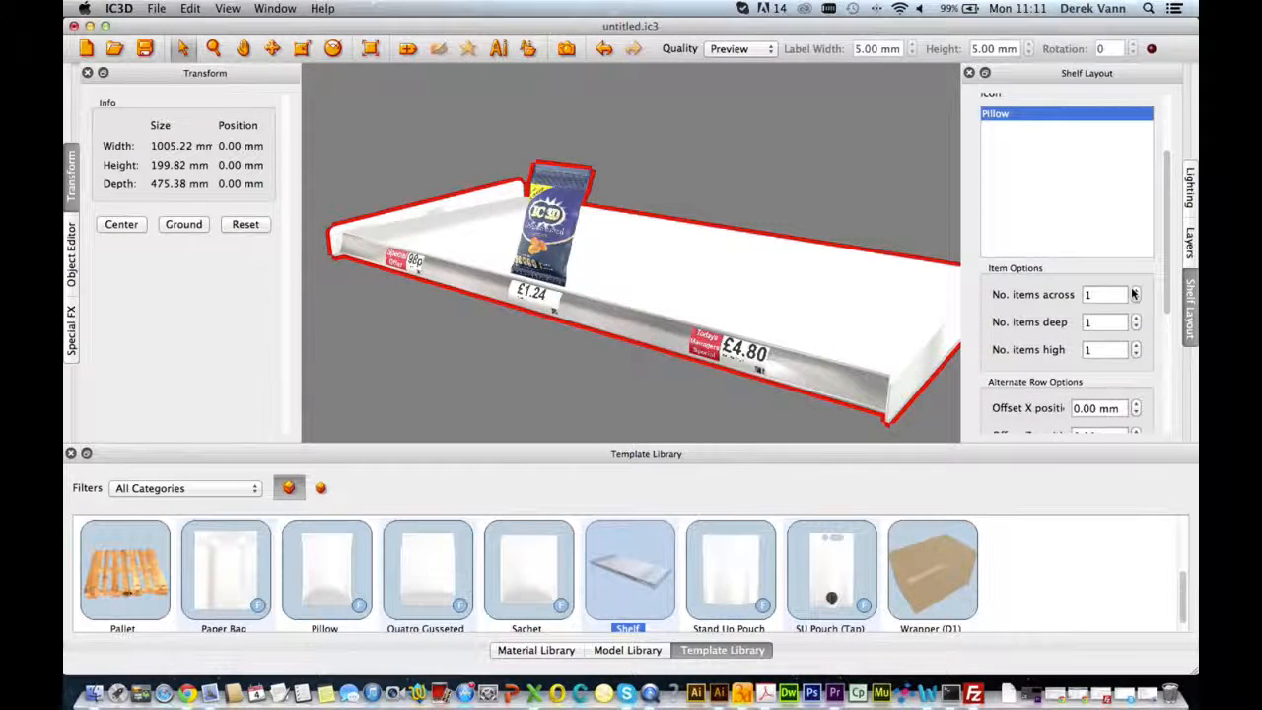
pyautogui.click(1136, 290)
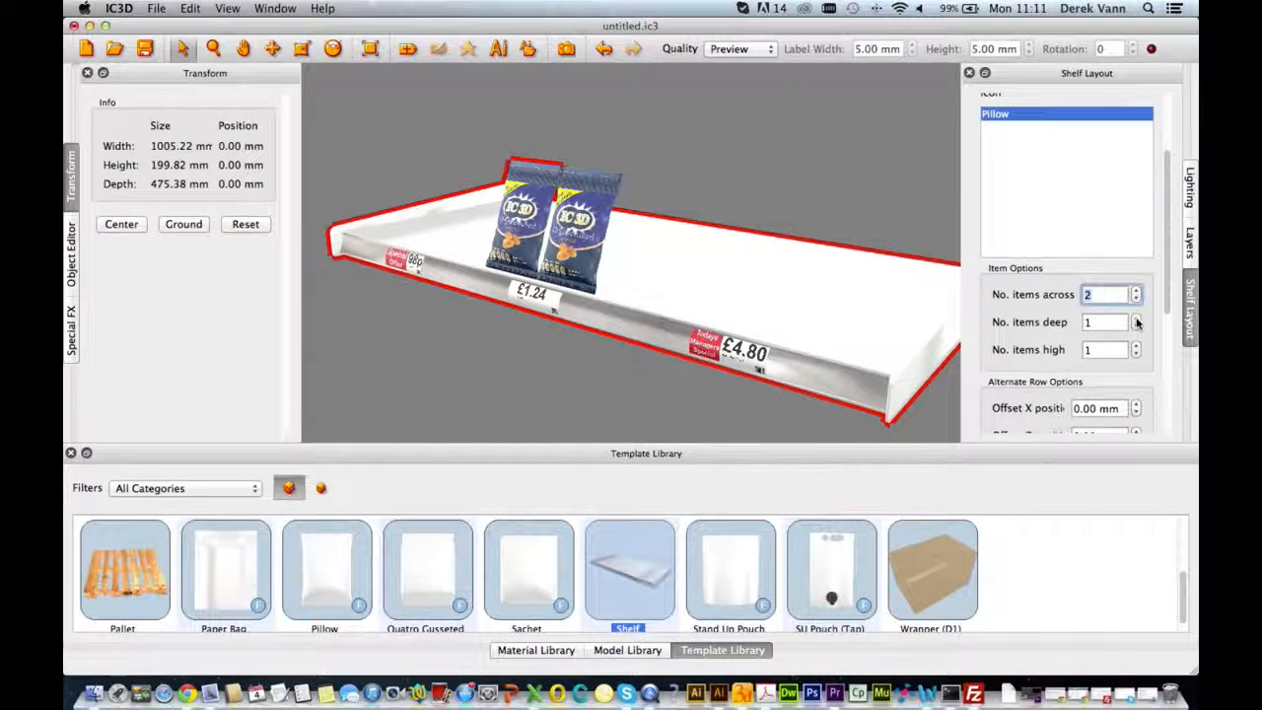
# - Fill the shelf depth with peanut bags, using 7 items deep
pyautogui.click(1136, 318)
pyautogui.click(1137, 318)
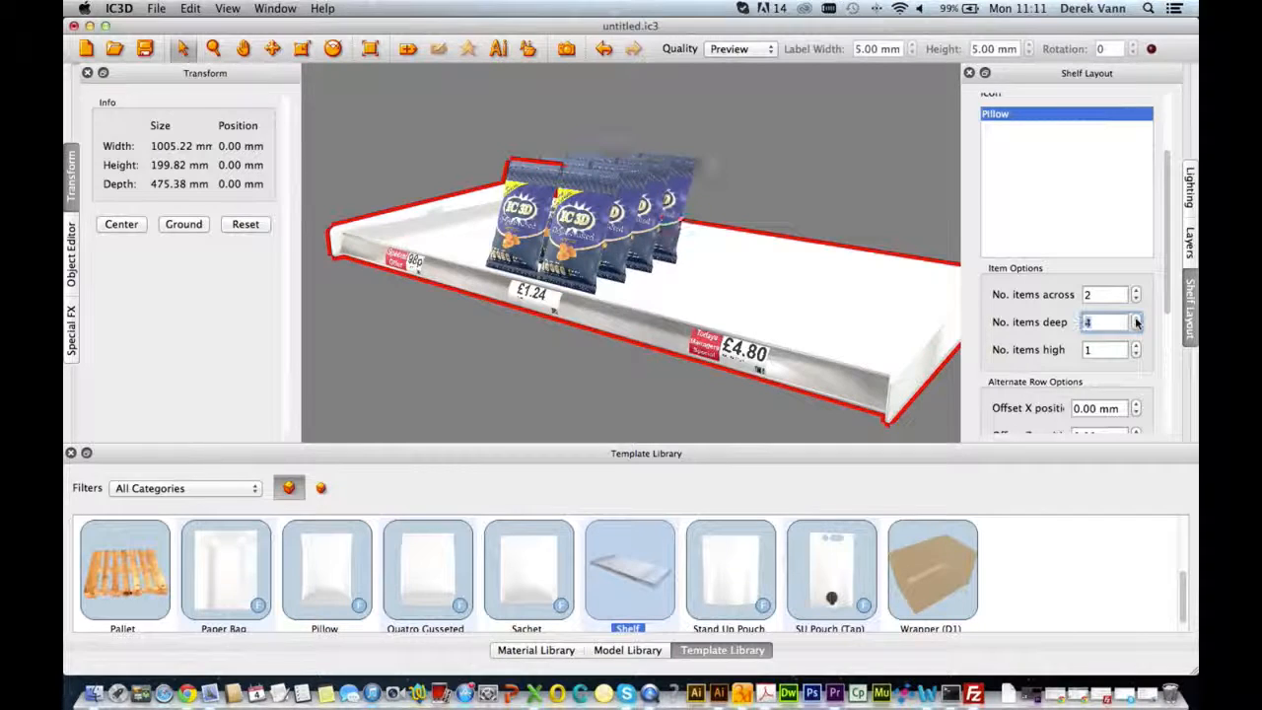
pyautogui.click(1137, 317)
pyautogui.click(1136, 317)
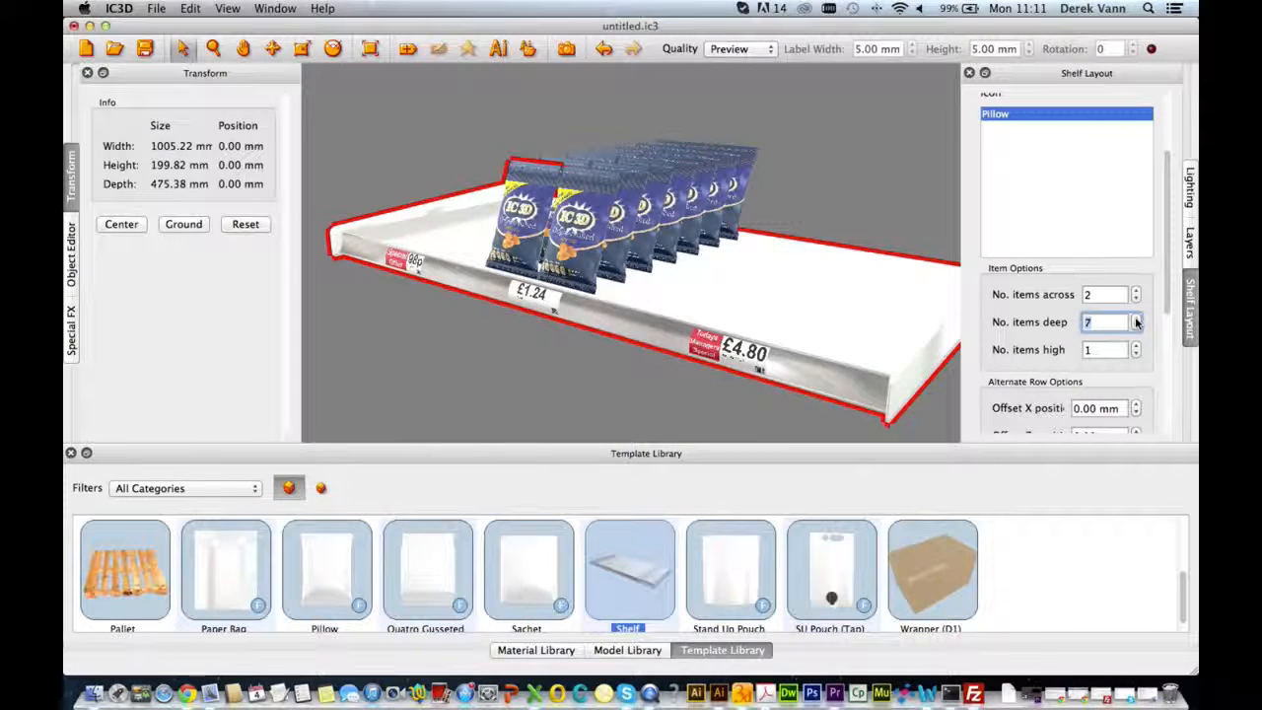
pyautogui.click(1136, 318)
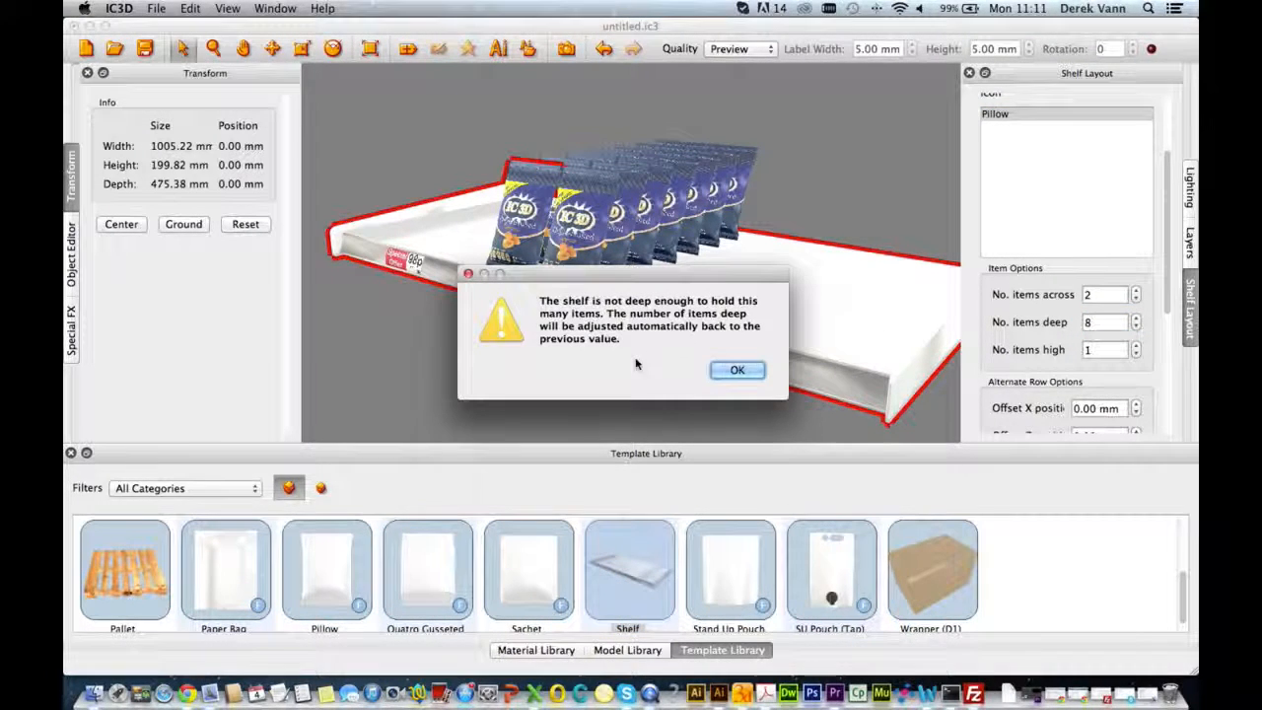
pyautogui.click(737, 371)
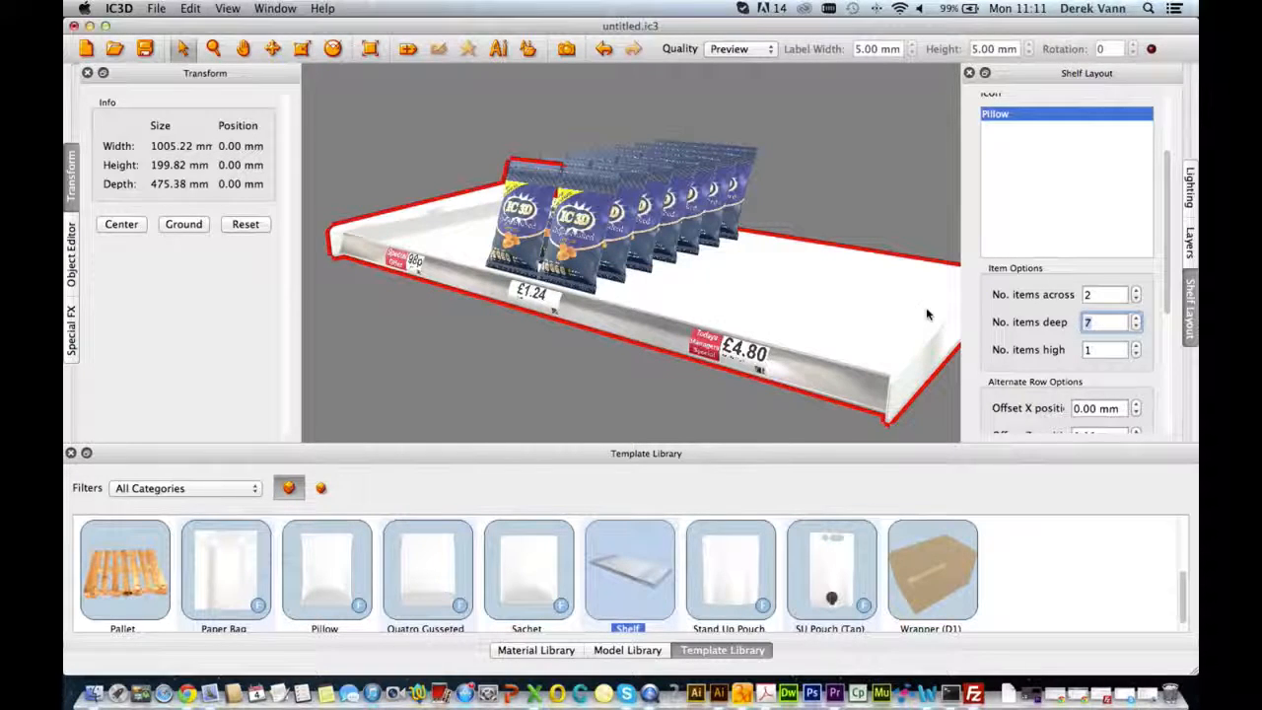
# - Add the model Torbay Sapphire.ic3 to the shelf
pyautogui.moveTo(1168, 225); pyautogui.dragTo(1167, 185)
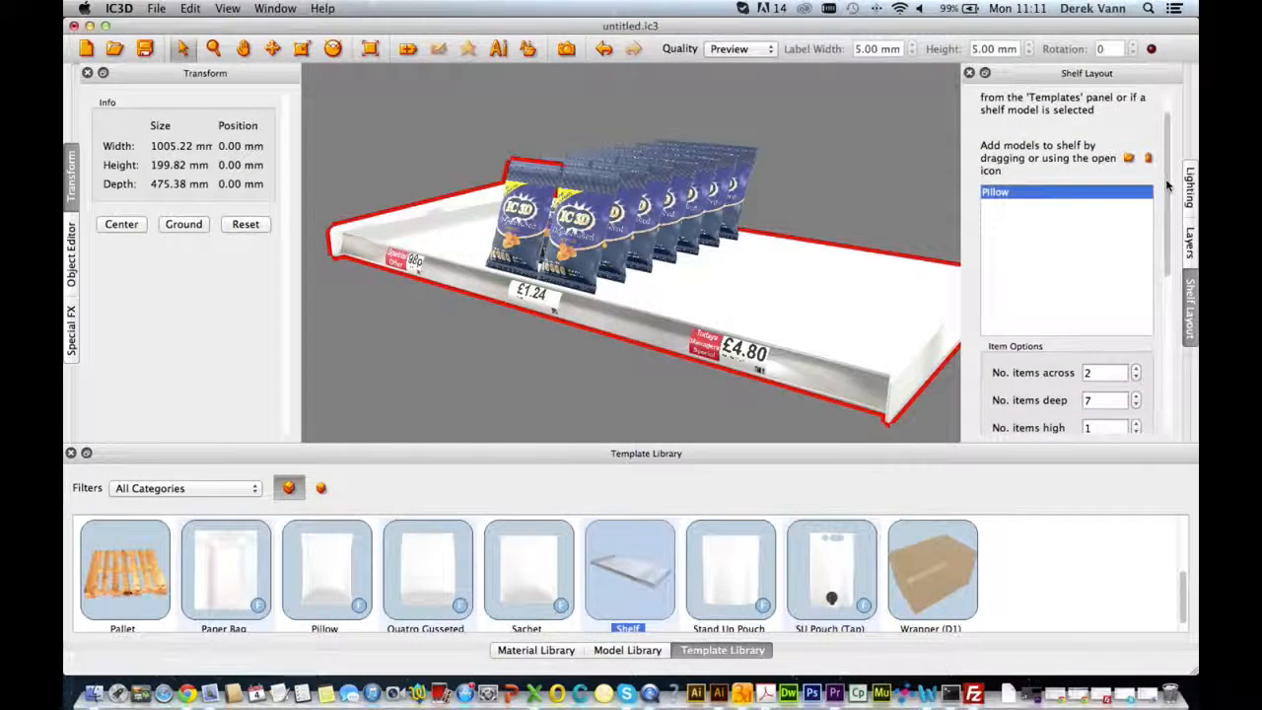
pyautogui.click(1130, 158)
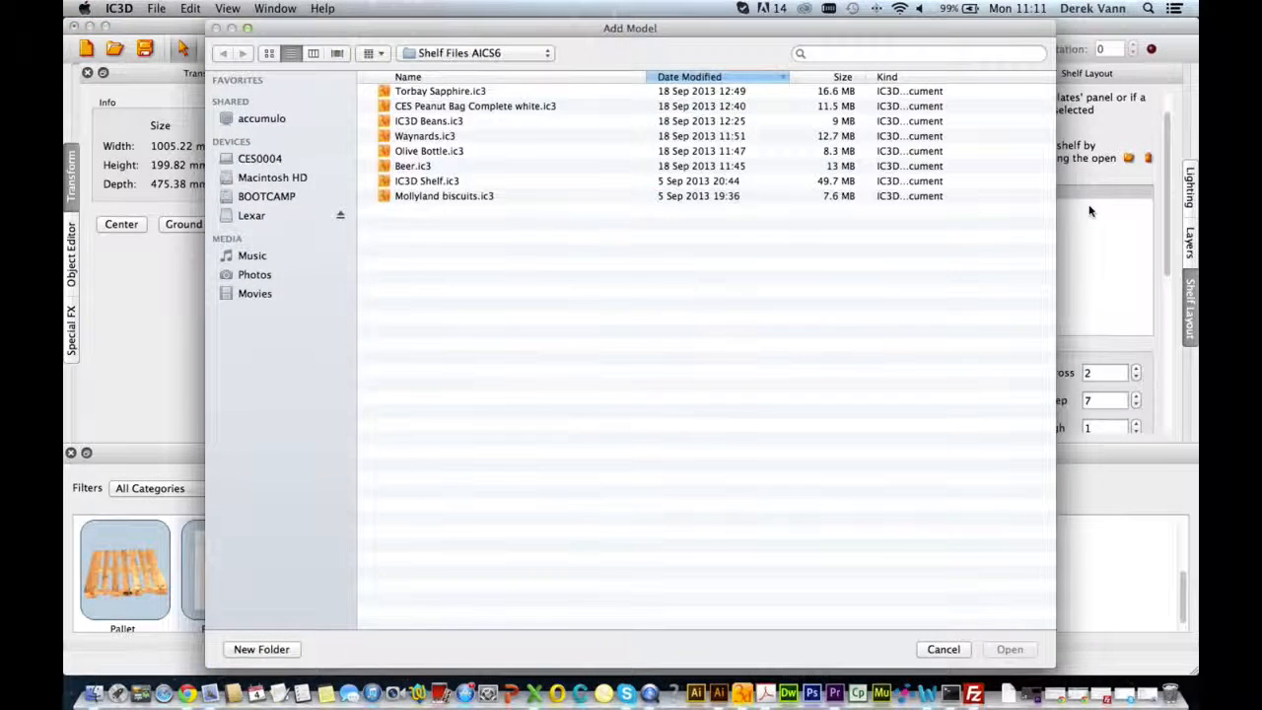
pyautogui.click(464, 93)
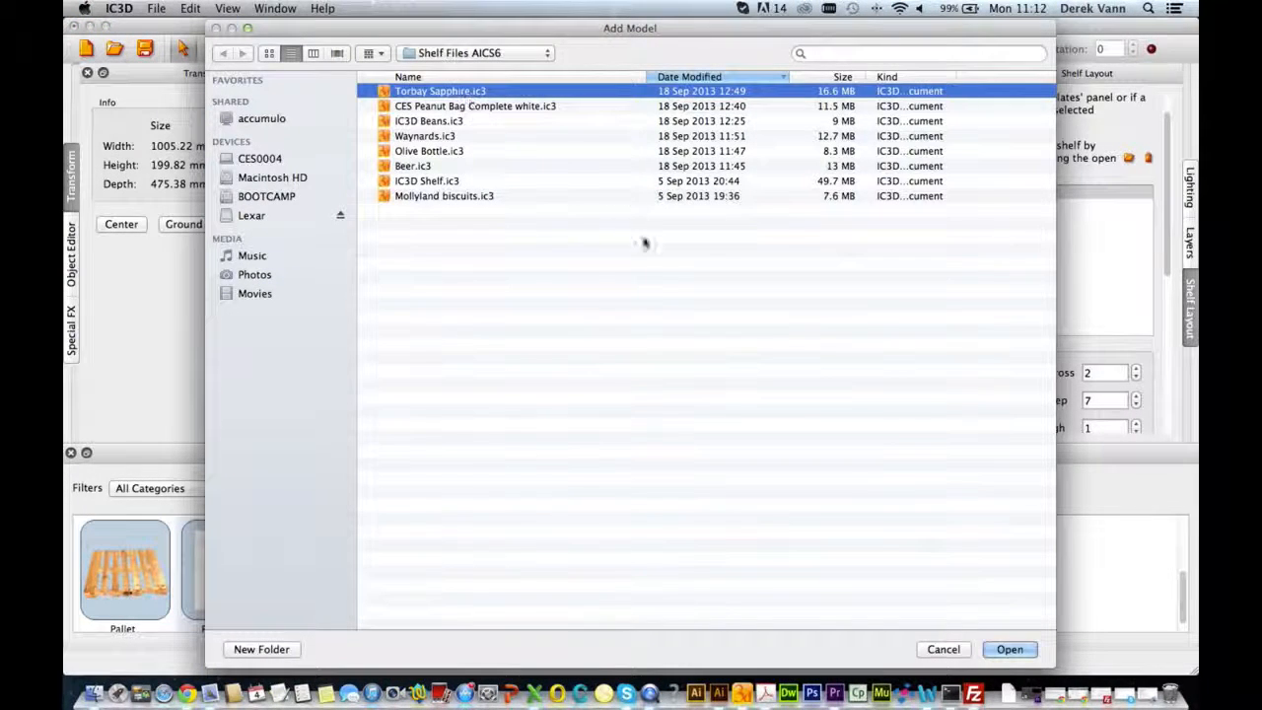
pyautogui.click(1010, 649)
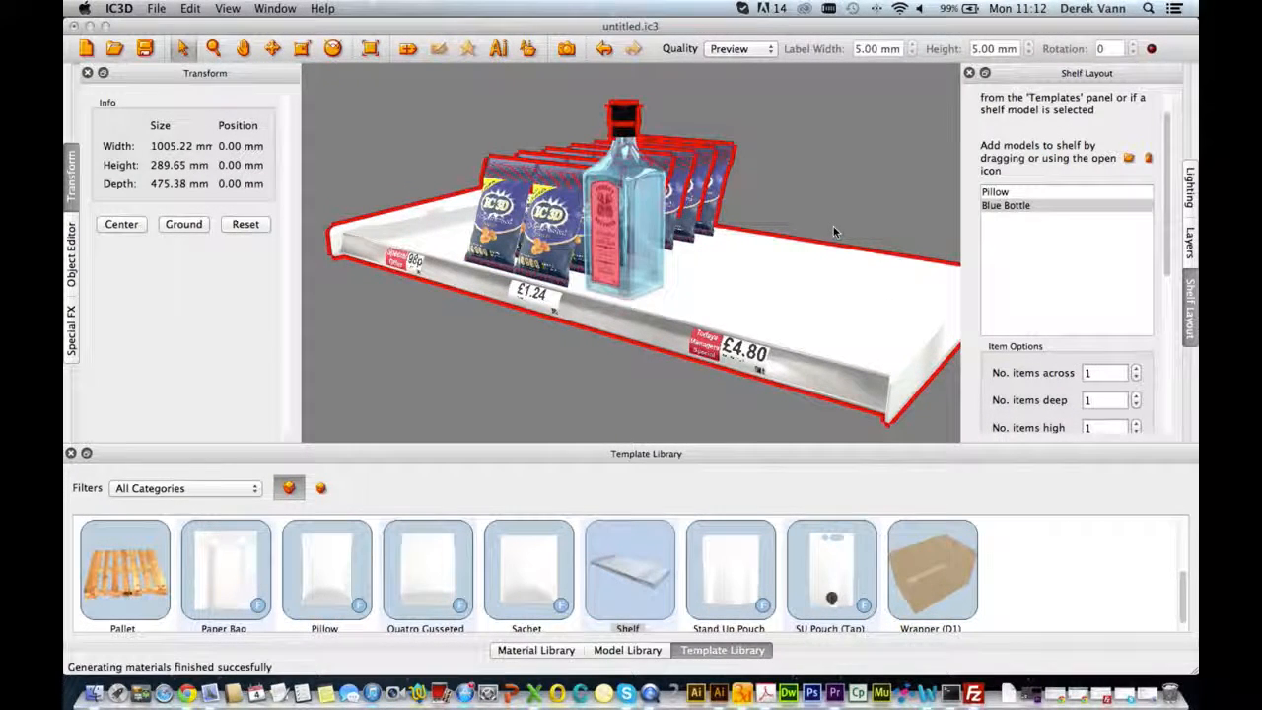
# - Set the blue bottle's number of items deep to 5
pyautogui.click(1136, 397)
pyautogui.click(1136, 396)
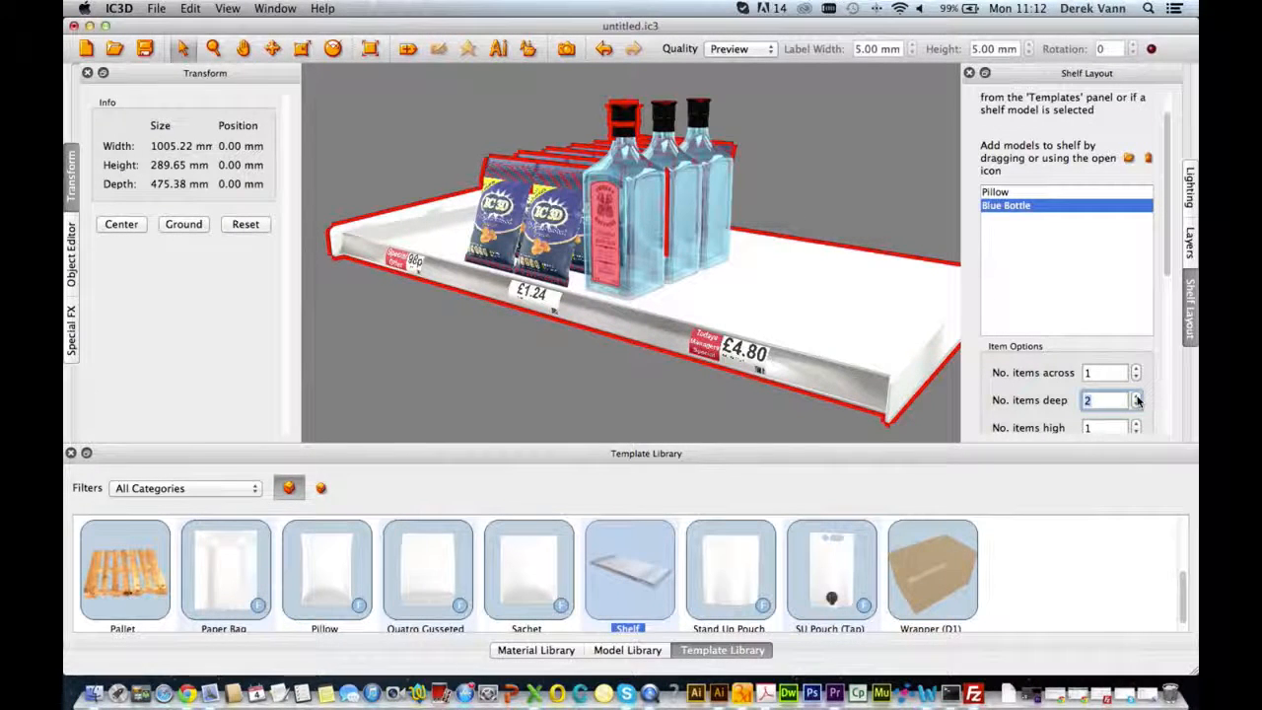
pyautogui.click(1137, 396)
pyautogui.click(1137, 395)
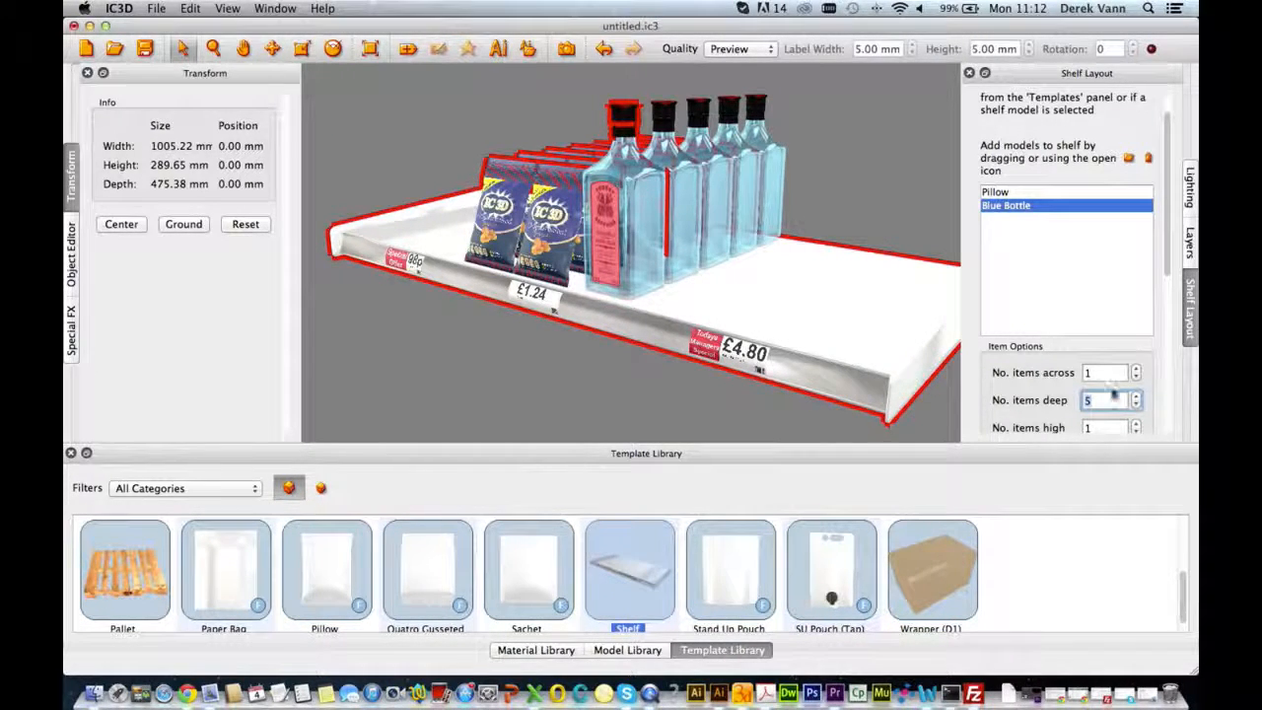
# - Add the model IC3D Beans.ic3 to the shelf
pyautogui.click(1131, 159)
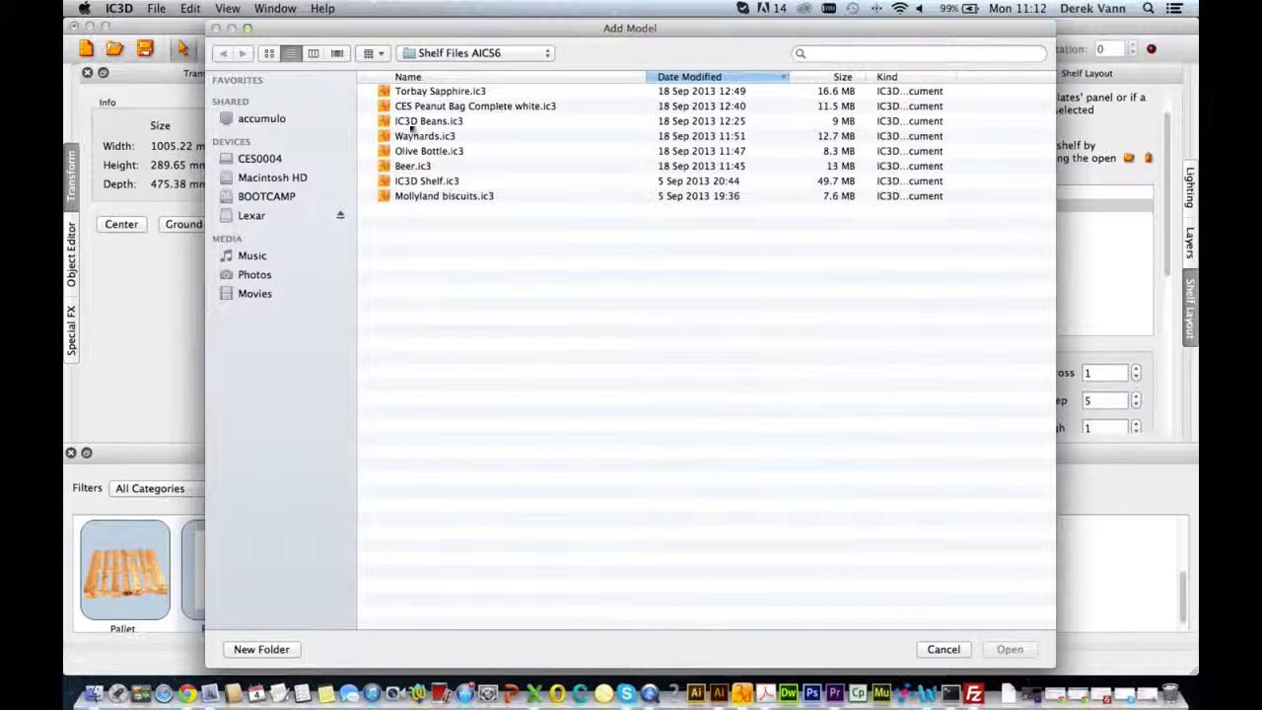
pyautogui.click(409, 122)
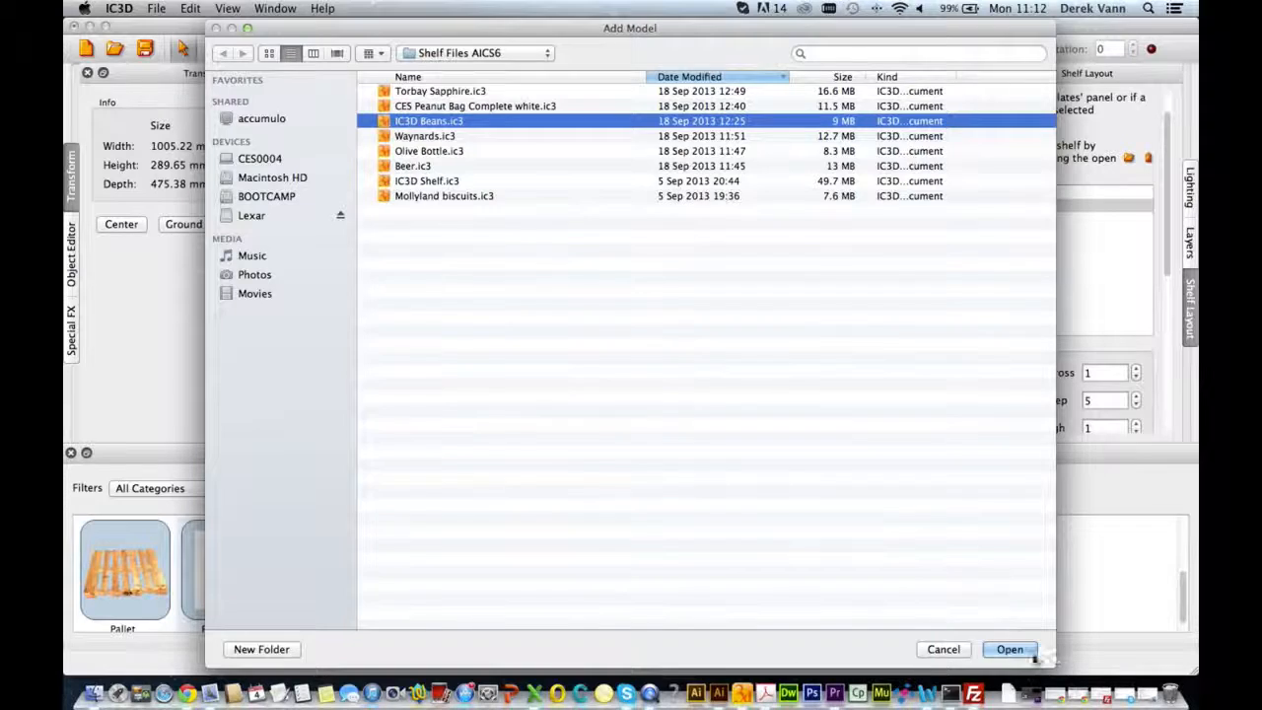
pyautogui.click(1010, 649)
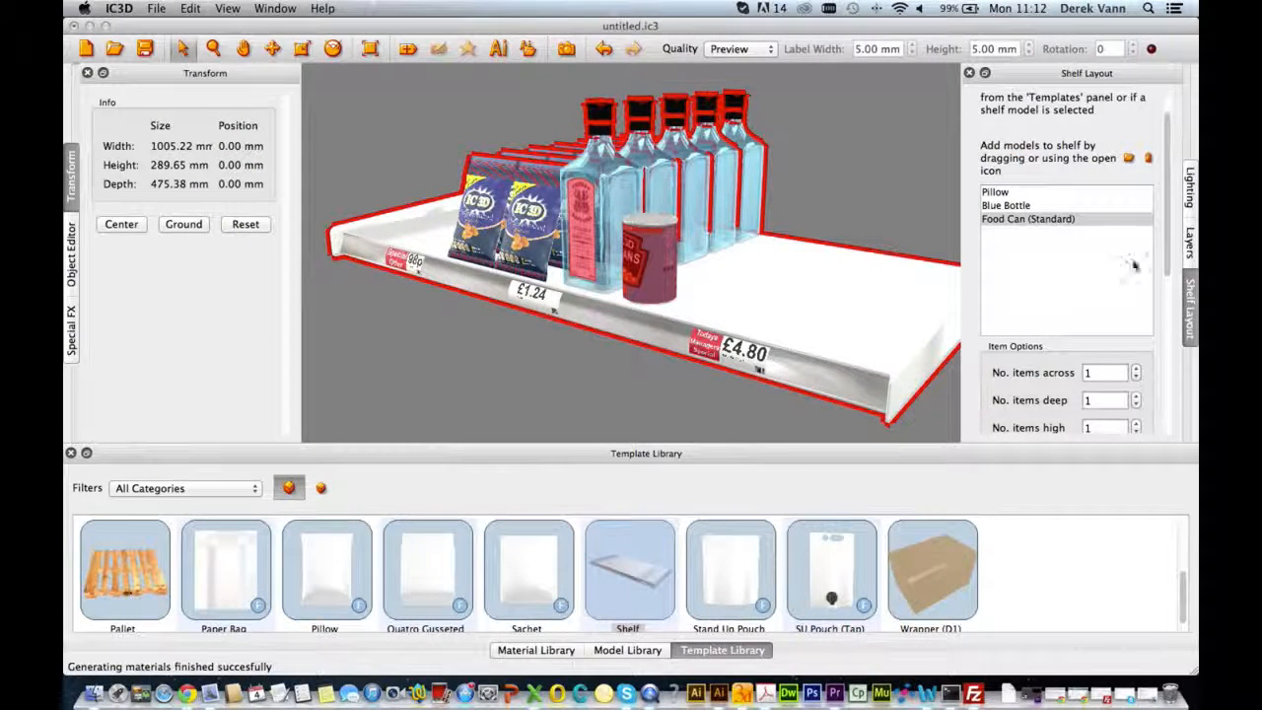
# - Arrange the bean cans 6 items deep and 3 items high
pyautogui.click(1138, 395)
pyautogui.click(1137, 396)
pyautogui.click(1137, 396)
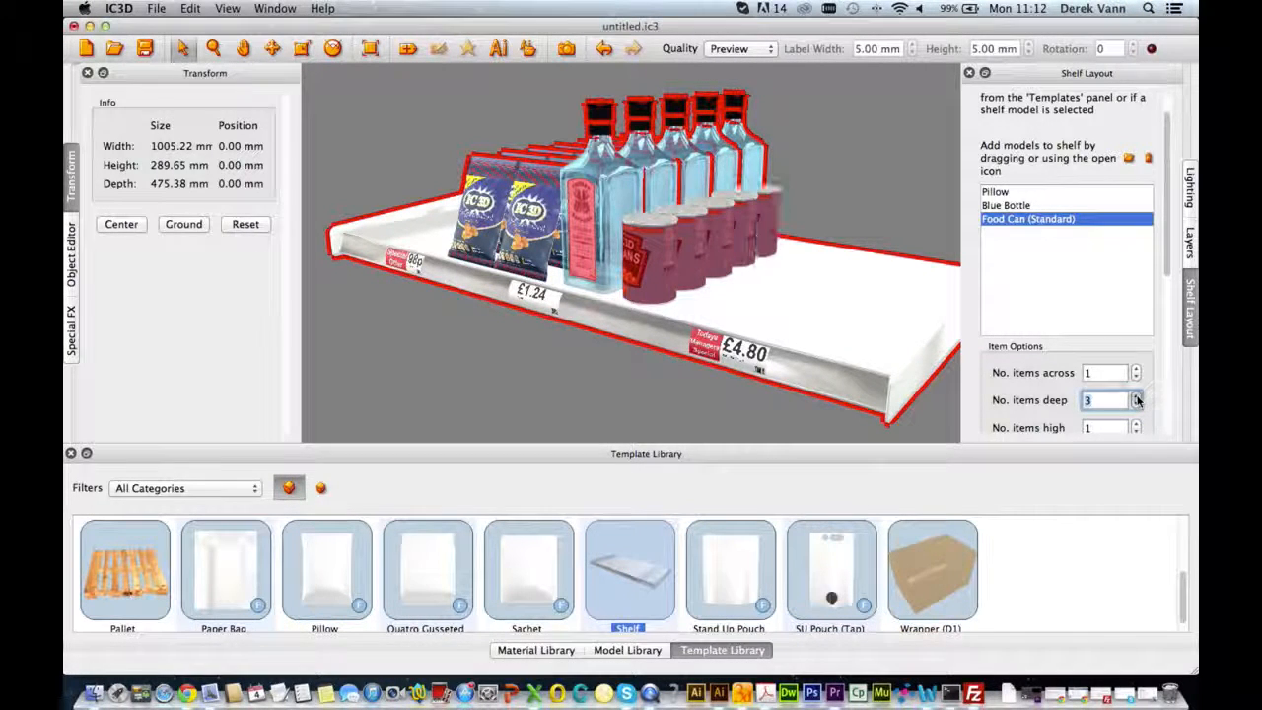
pyautogui.click(1138, 395)
pyautogui.click(1137, 398)
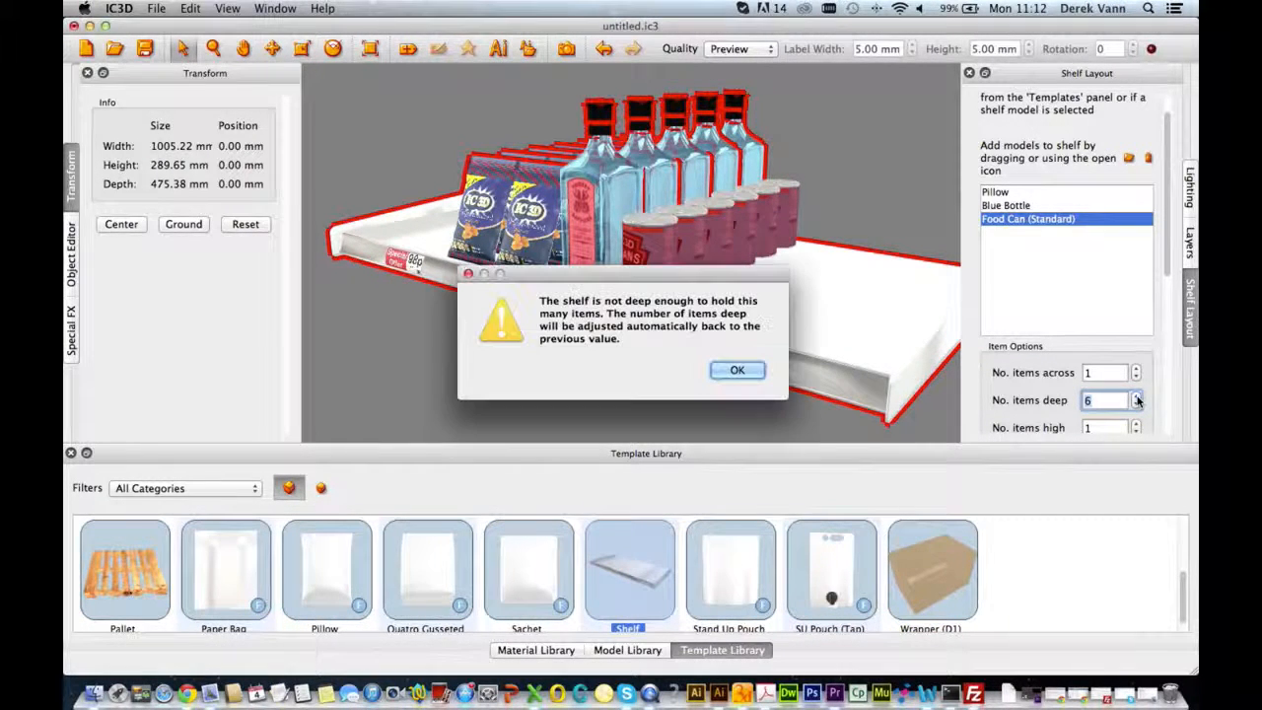
pyautogui.click(749, 373)
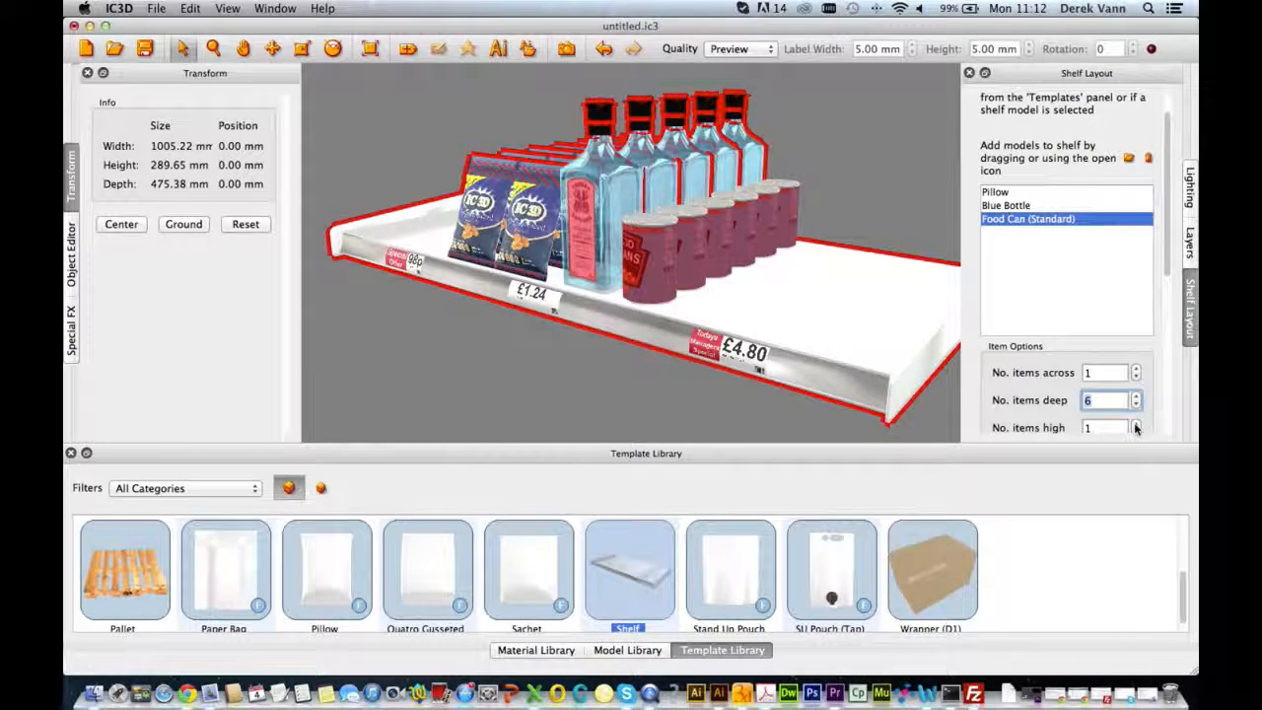
pyautogui.click(1135, 423)
pyautogui.click(1136, 423)
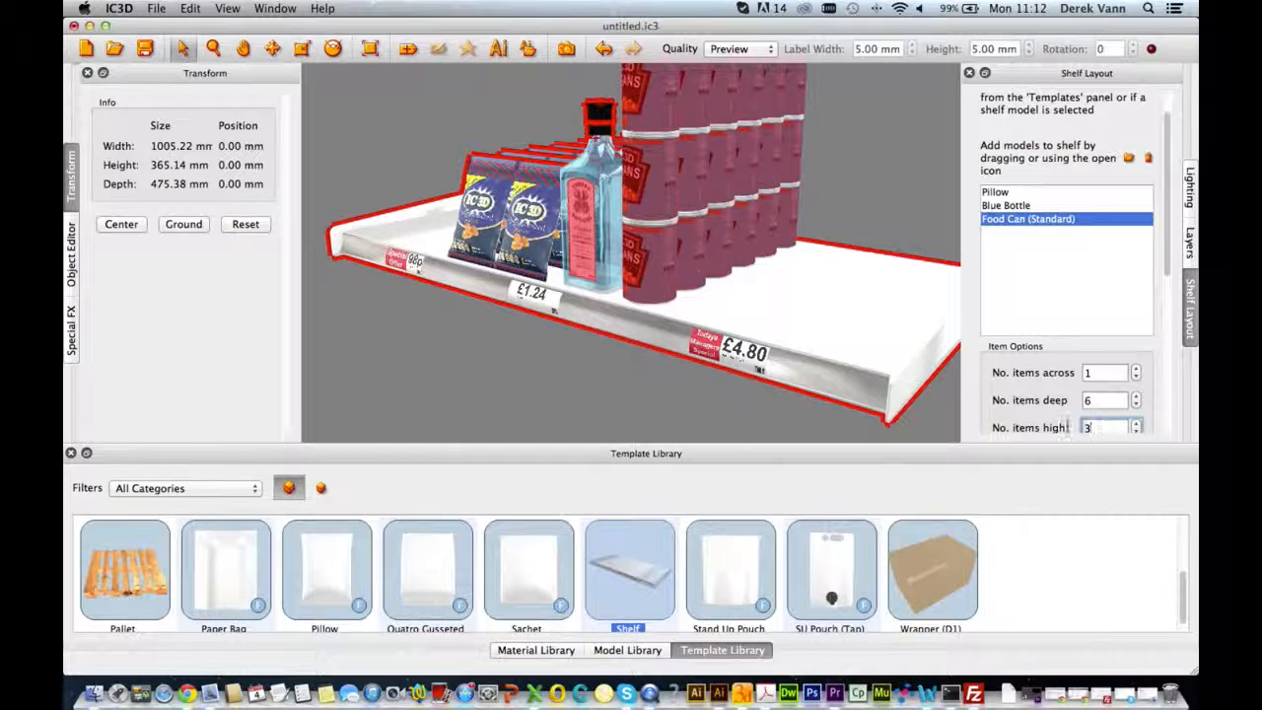
# - Set the bean cans' number of items high to 2
pyautogui.write('2')
pyautogui.press('Return')
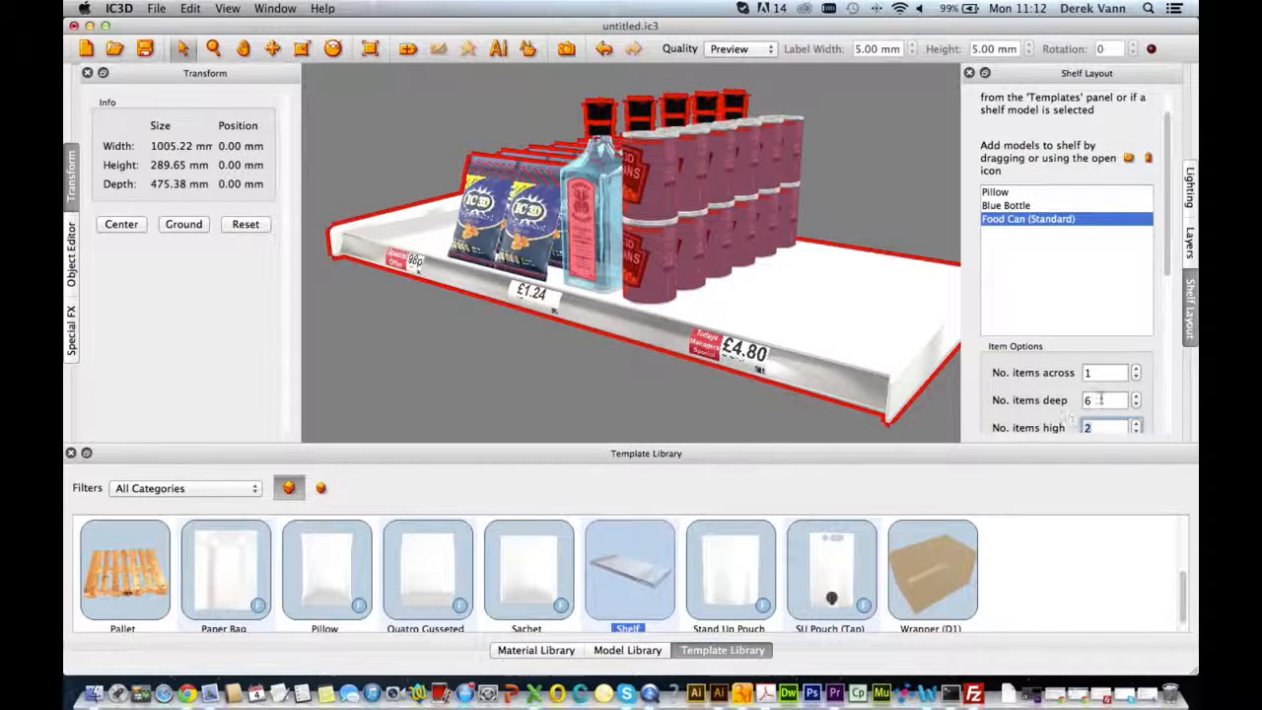
pyautogui.click(1102, 399)
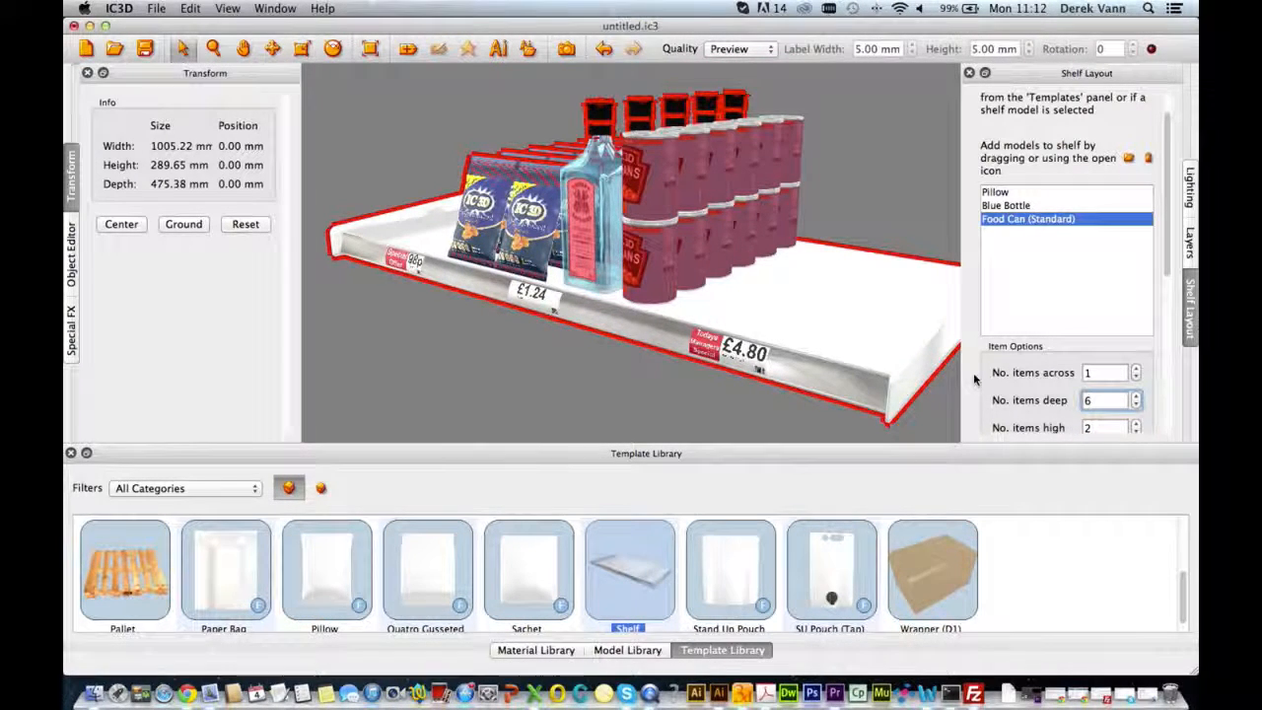
# - Add the model Olive Bottle.ic3 to the shelf
pyautogui.click(1130, 157)
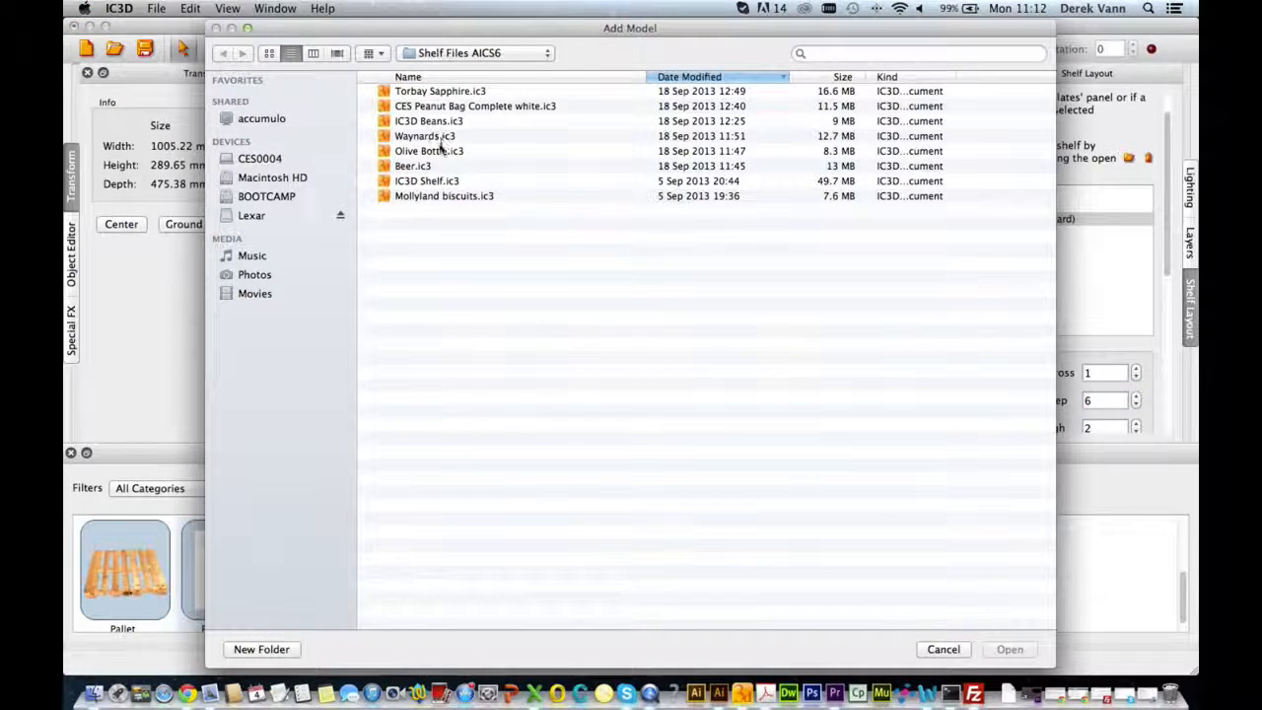
pyautogui.click(434, 150)
pyautogui.click(1010, 649)
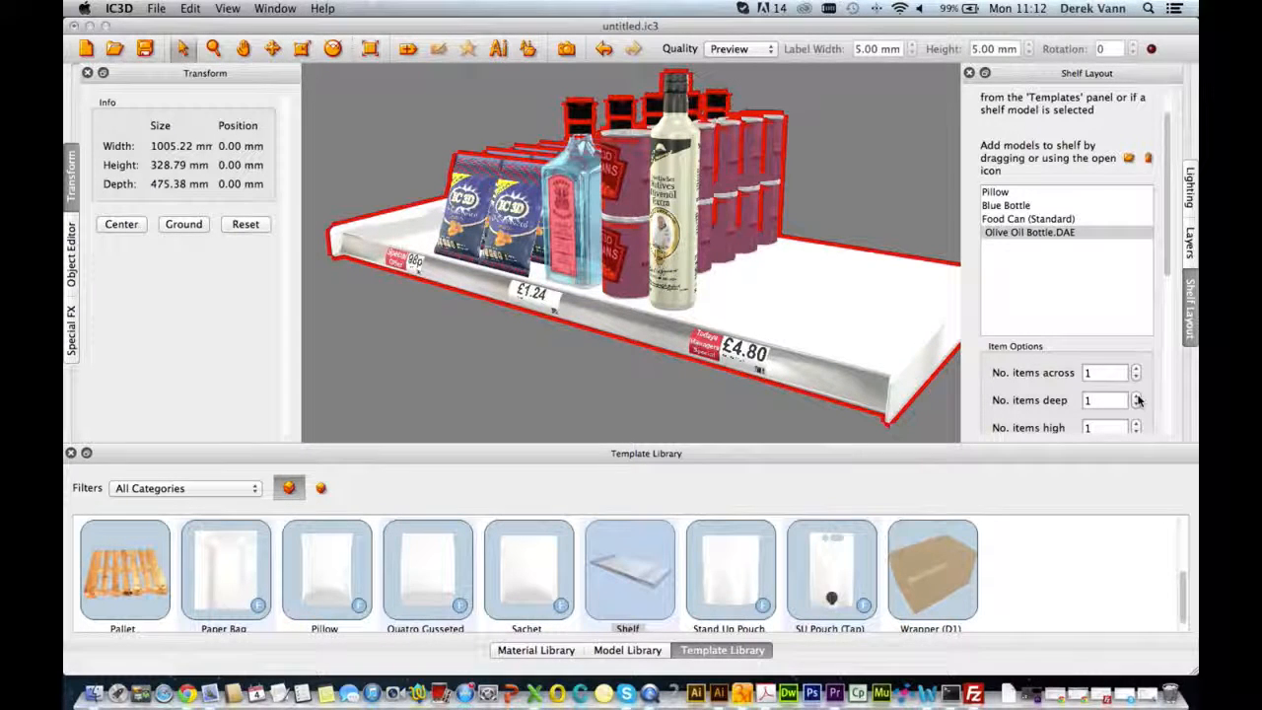
# - Raise the olive oil bottle's number of items deep until the row fills the shelf's depth
pyautogui.click(1137, 397)
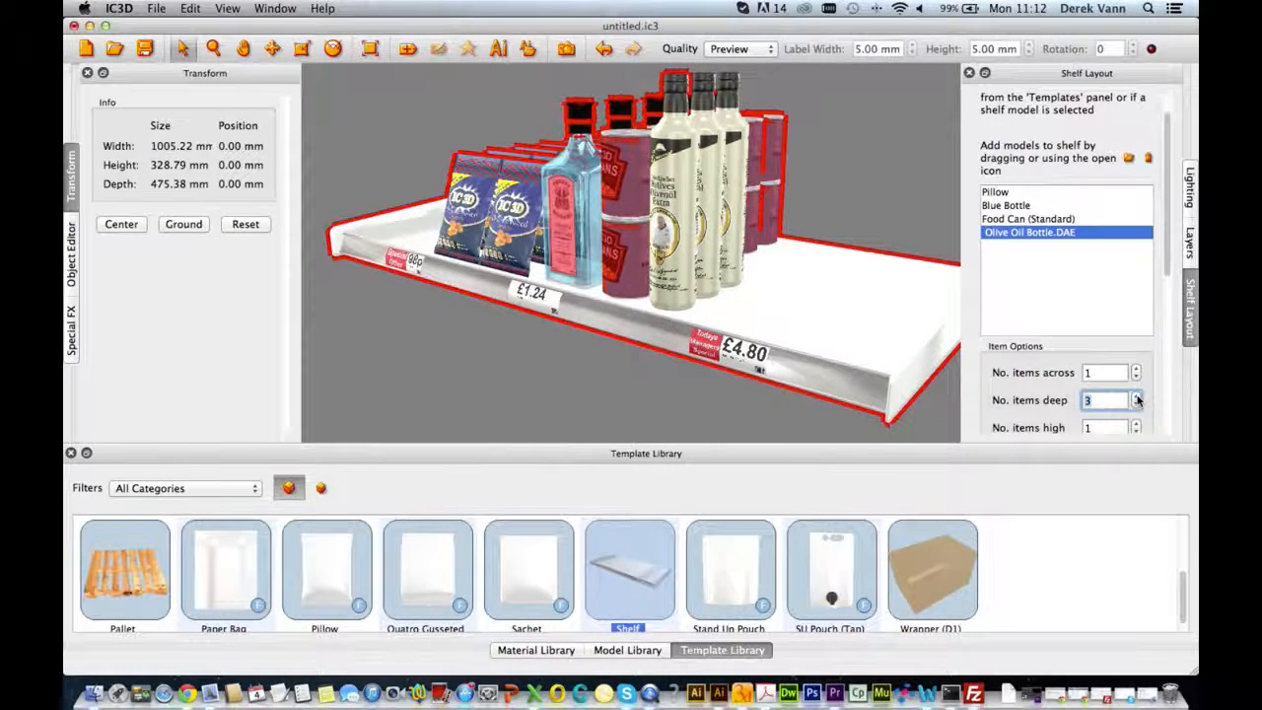
pyautogui.click(1137, 396)
pyautogui.click(1137, 397)
pyautogui.click(1137, 397)
pyautogui.click(1137, 396)
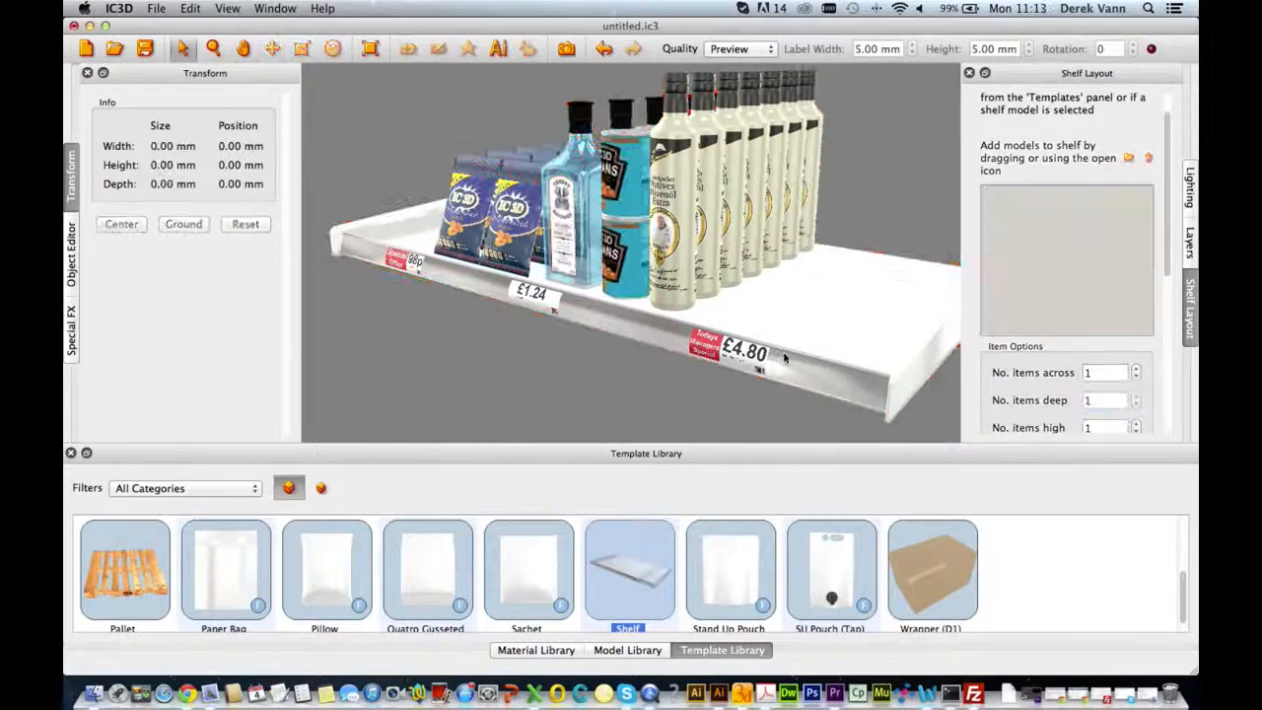
pyautogui.moveTo(786, 355); pyautogui.dragTo(803, 335)
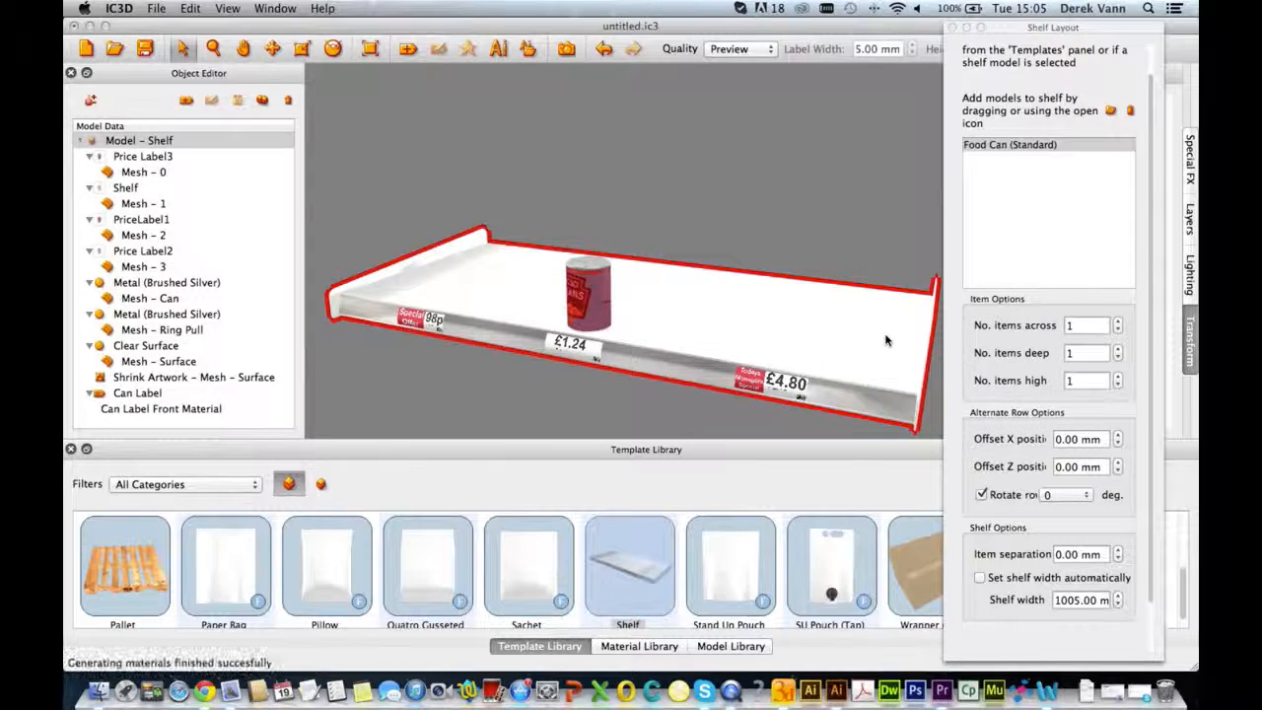
# - Arrange the bean cans 2 items across and 2 deep, and offset the alternate rows by 18 mm in X
pyautogui.click(1118, 322)
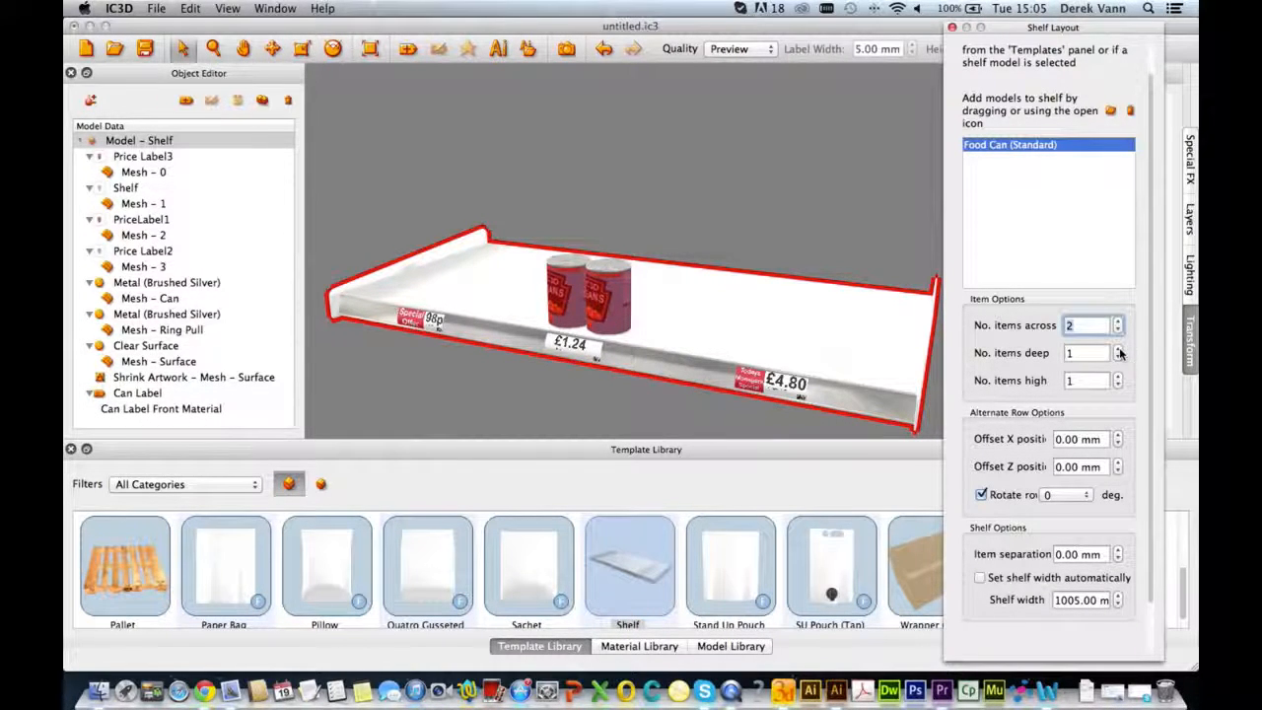
pyautogui.click(1119, 350)
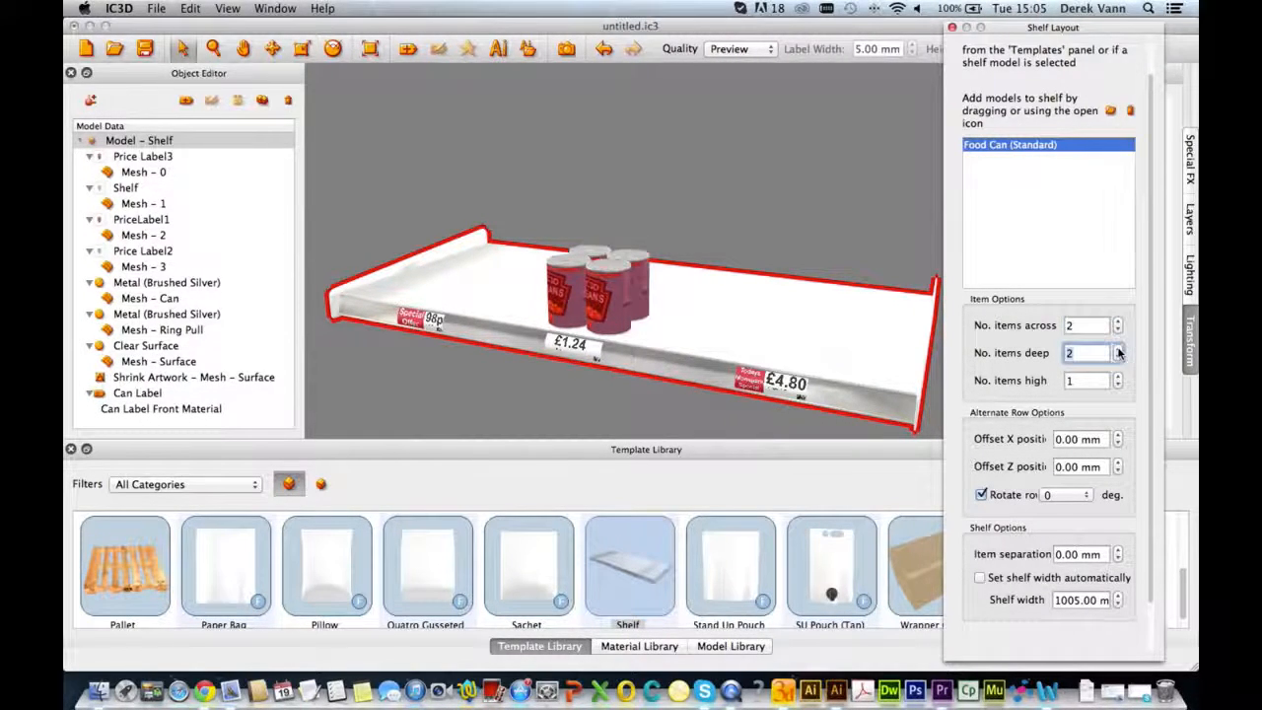
pyautogui.click(1118, 437)
pyautogui.click(1118, 437)
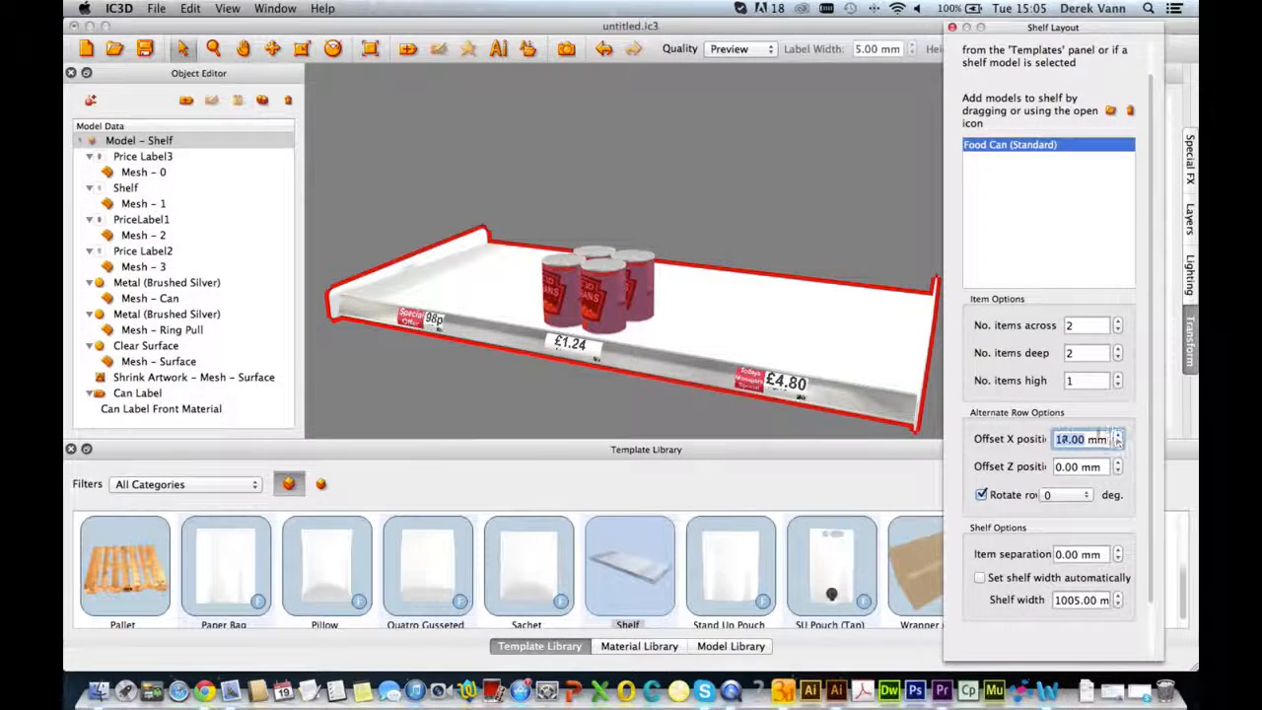
# - Set the bean cans' alternate row offsets to 21 mm in Z and 28 mm in X
pyautogui.moveTo(879, 380); pyautogui.dragTo(867, 402, button='middle')
pyautogui.click(1119, 463)
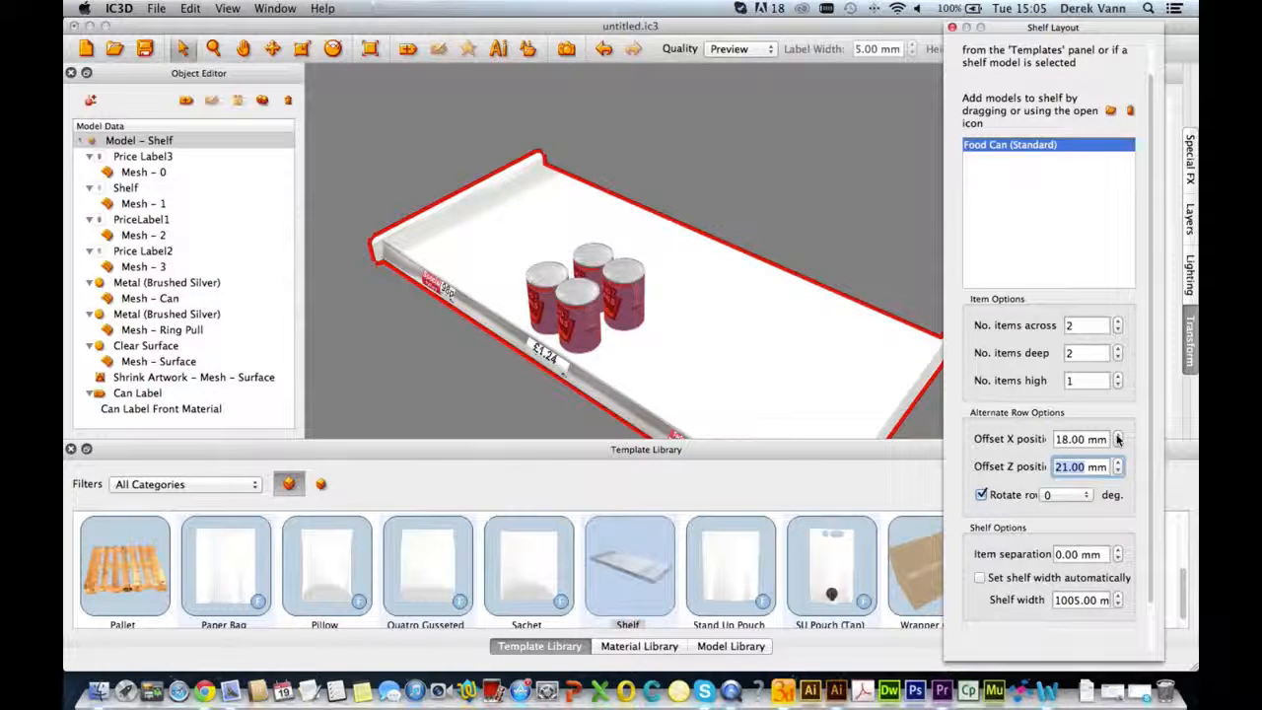
pyautogui.click(1118, 439)
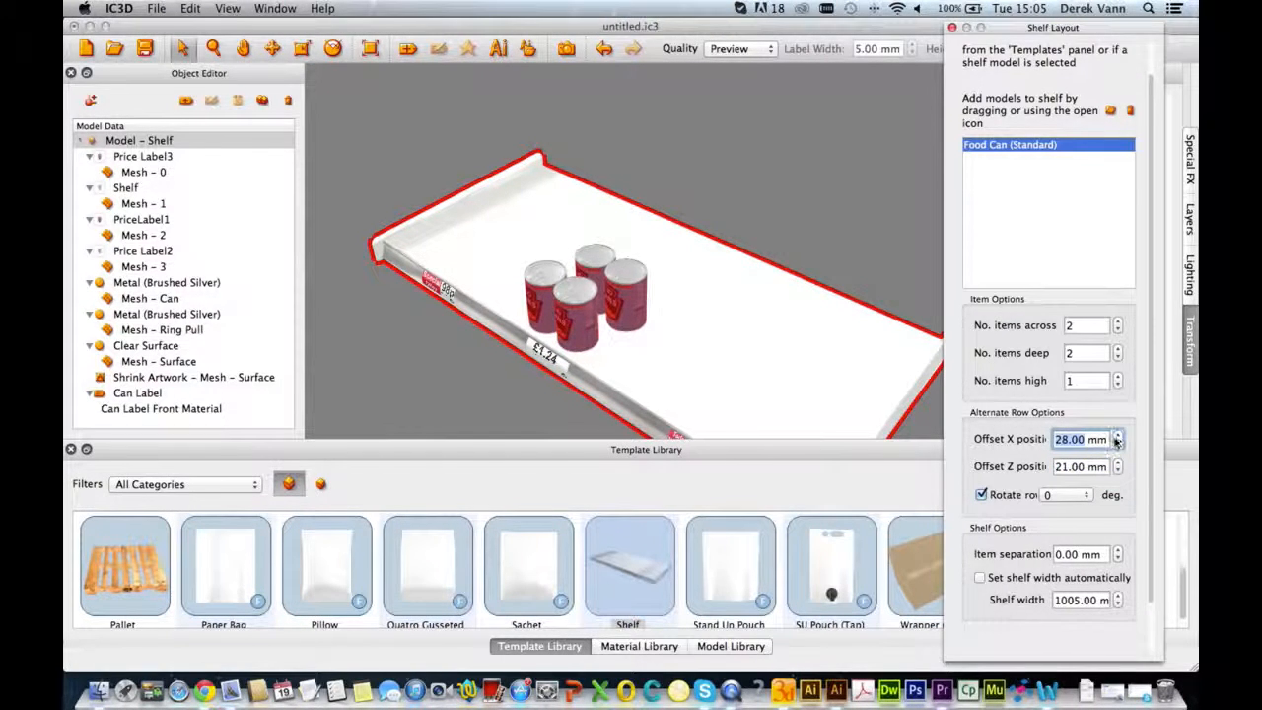
pyautogui.moveTo(825, 386); pyautogui.dragTo(839, 369)
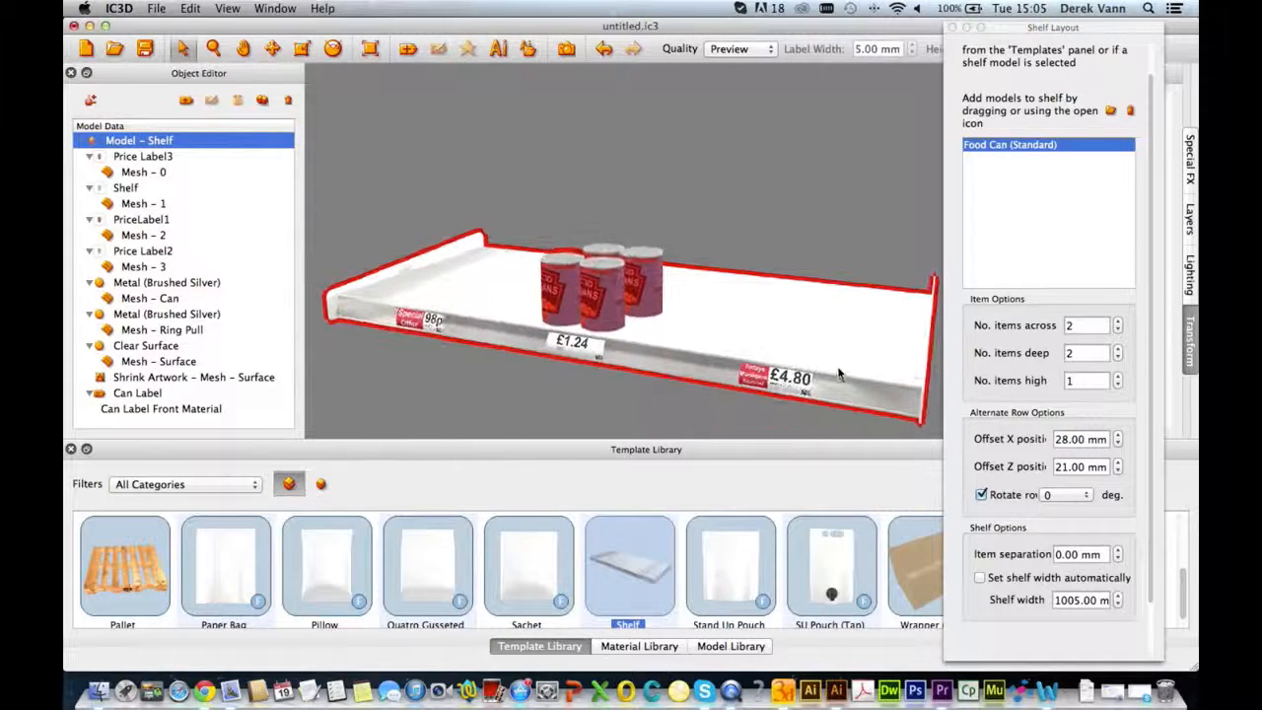
# - Rotate the alternate rows of the shelf's Food Can (Standard) by 90 degrees and stack the cans 2 items high
pyautogui.click(765, 419)
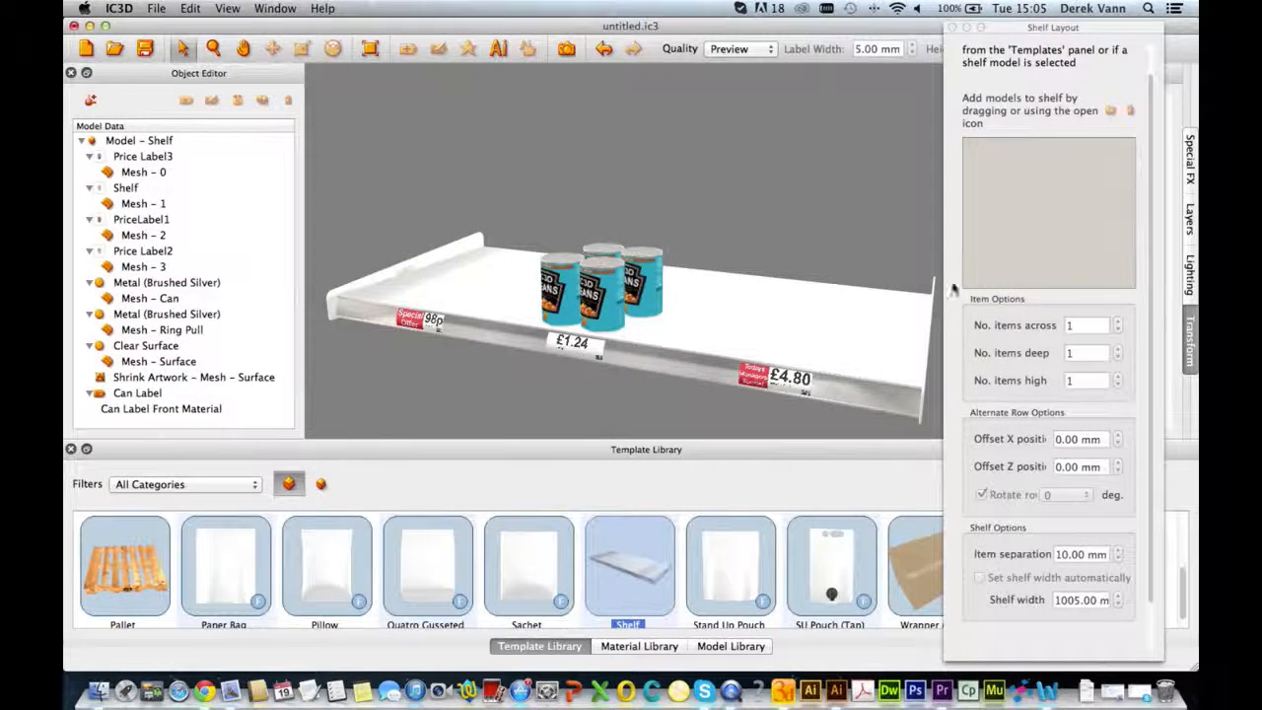
pyautogui.click(663, 357)
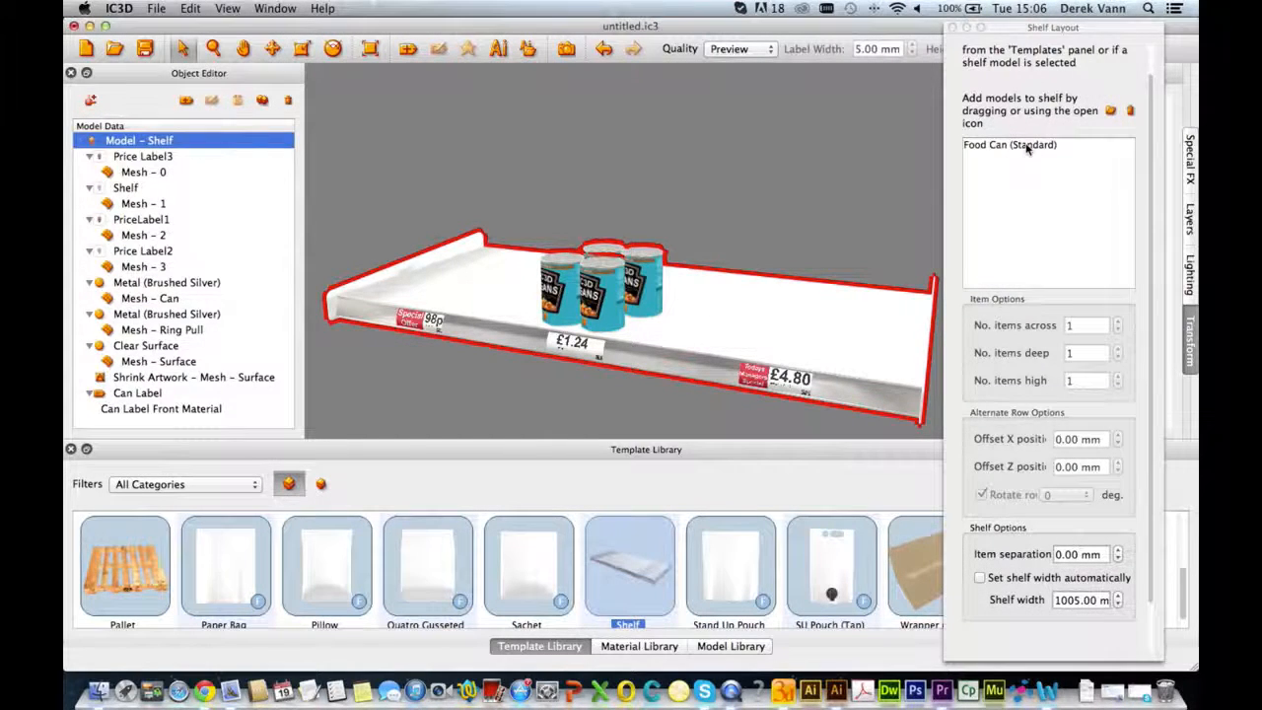
pyautogui.click(1036, 145)
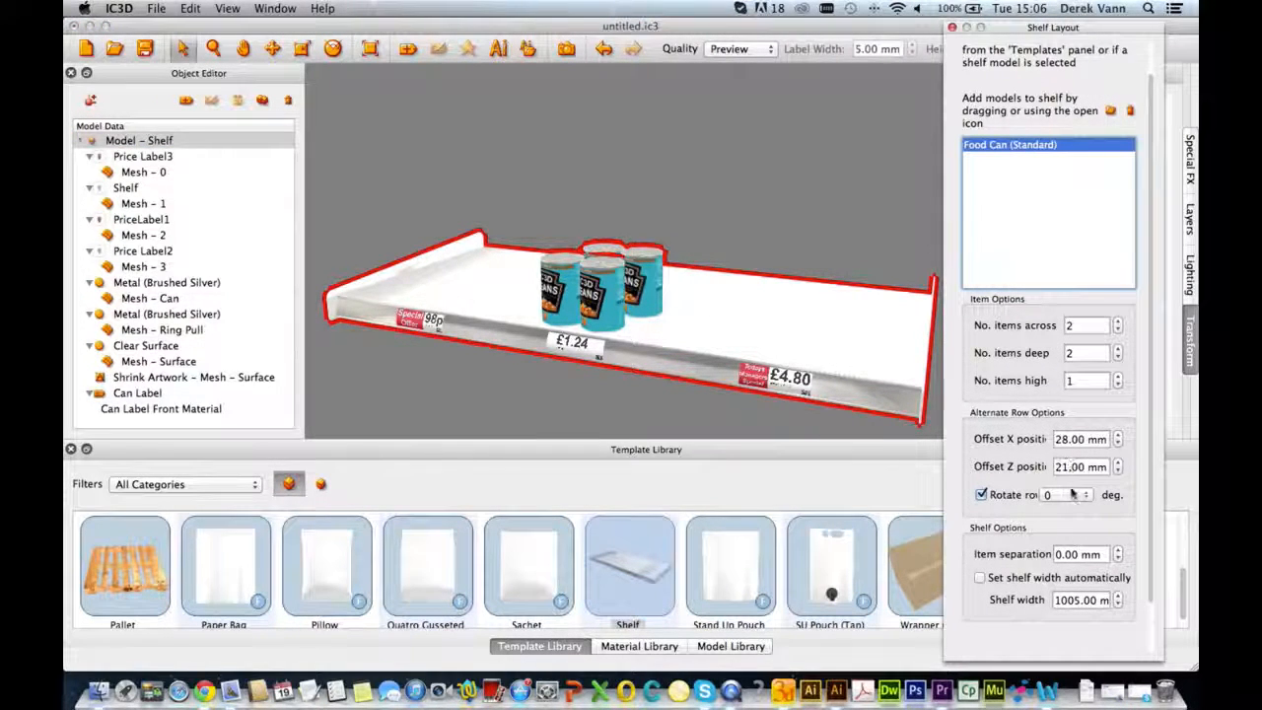
pyautogui.click(1067, 495)
pyautogui.click(1065, 510)
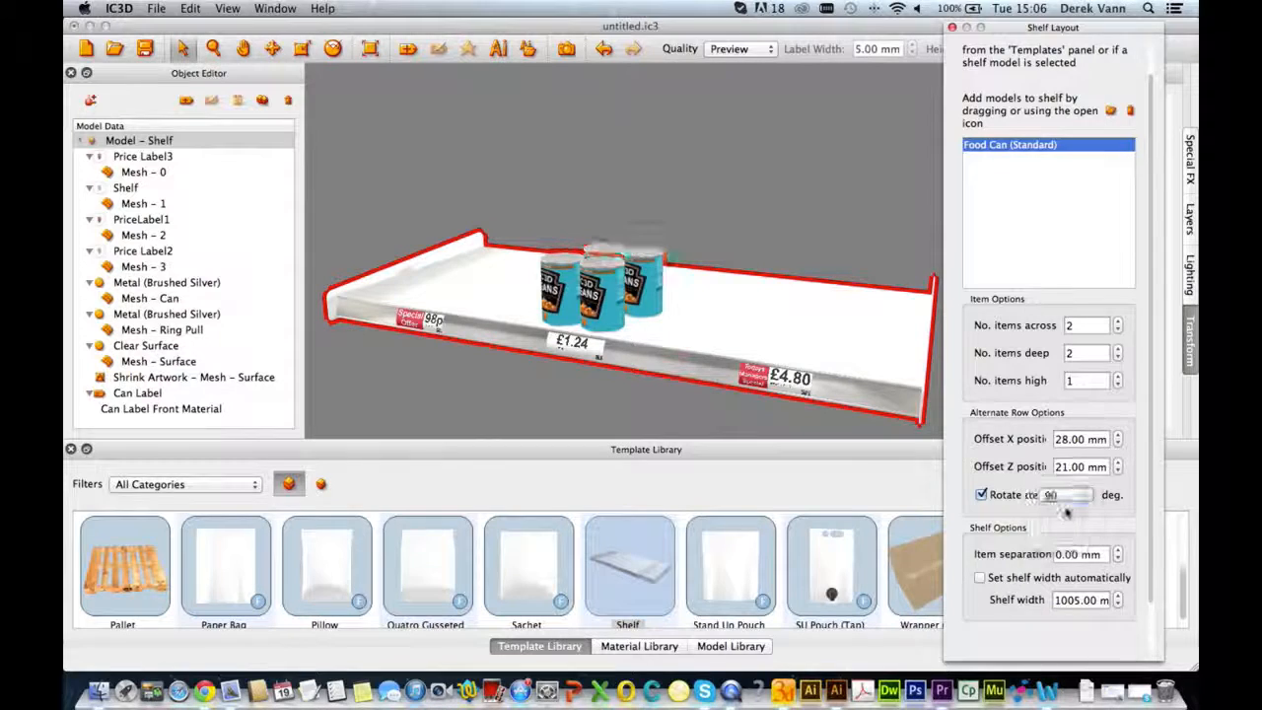
pyautogui.click(1118, 378)
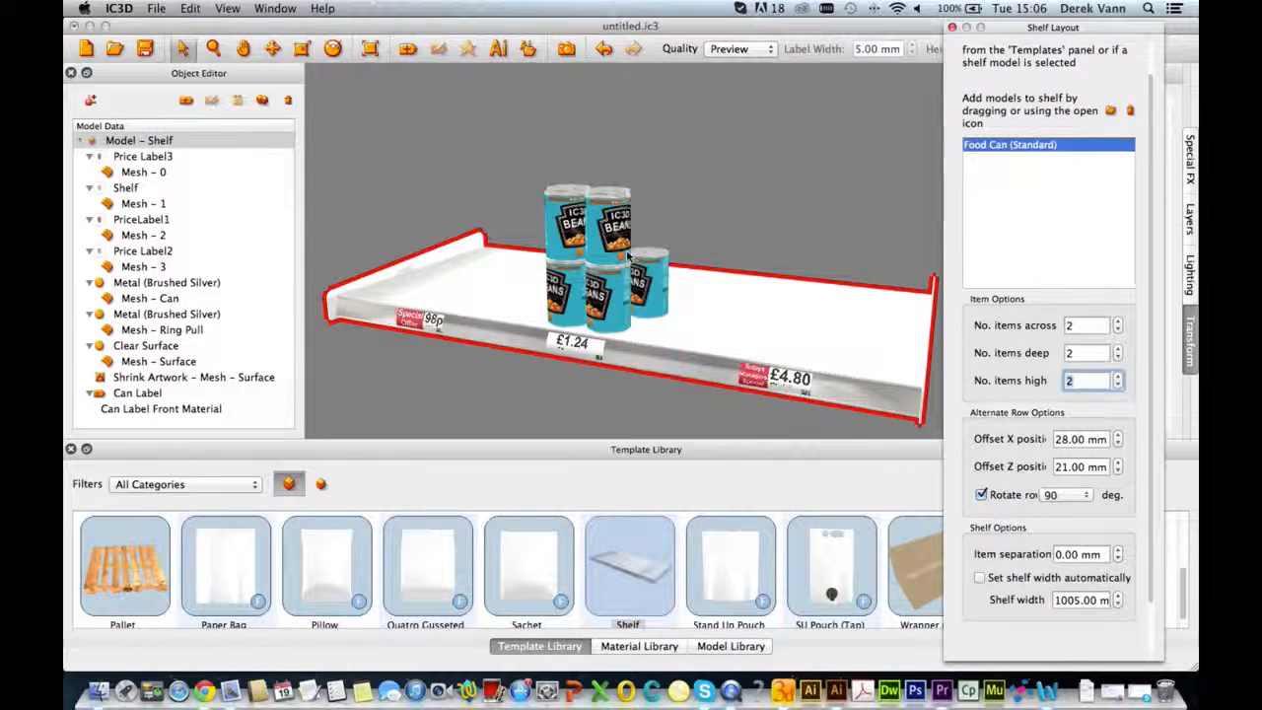
pyautogui.moveTo(697, 292); pyautogui.dragTo(721, 315)
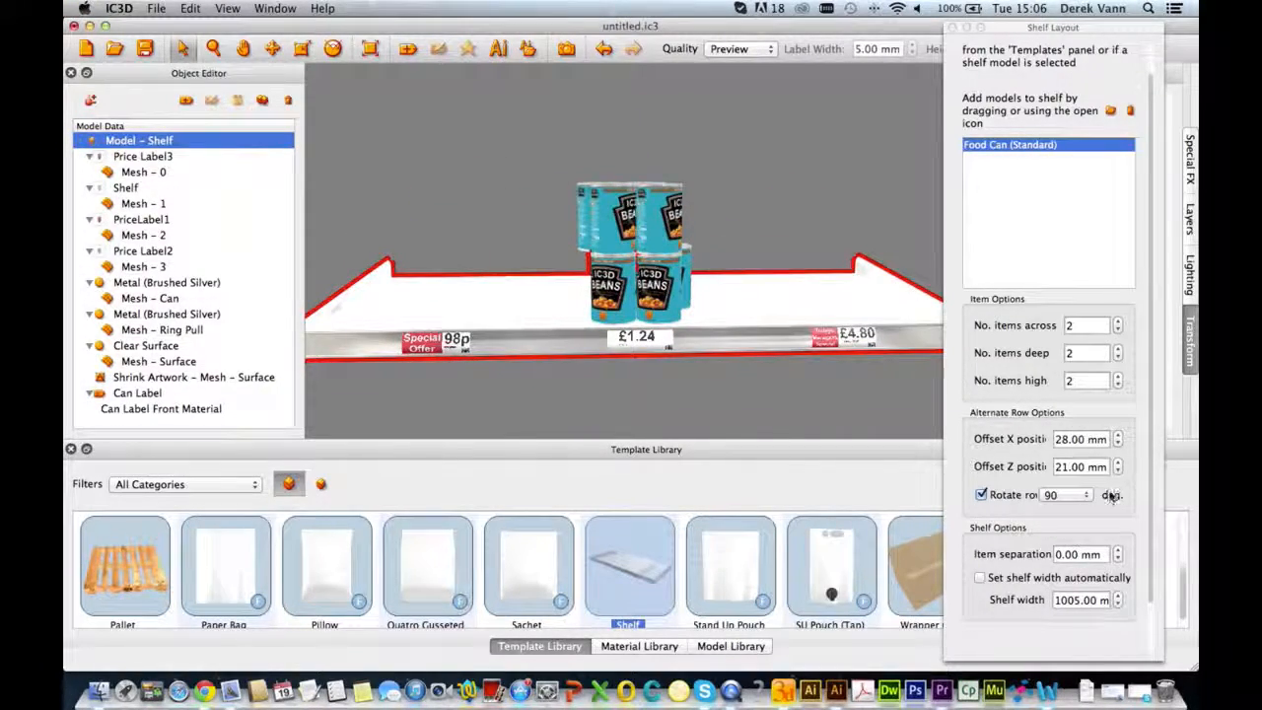
# - Set the alternate row rotation of the bean cans to 180 degrees
pyautogui.click(1065, 495)
pyautogui.click(1072, 511)
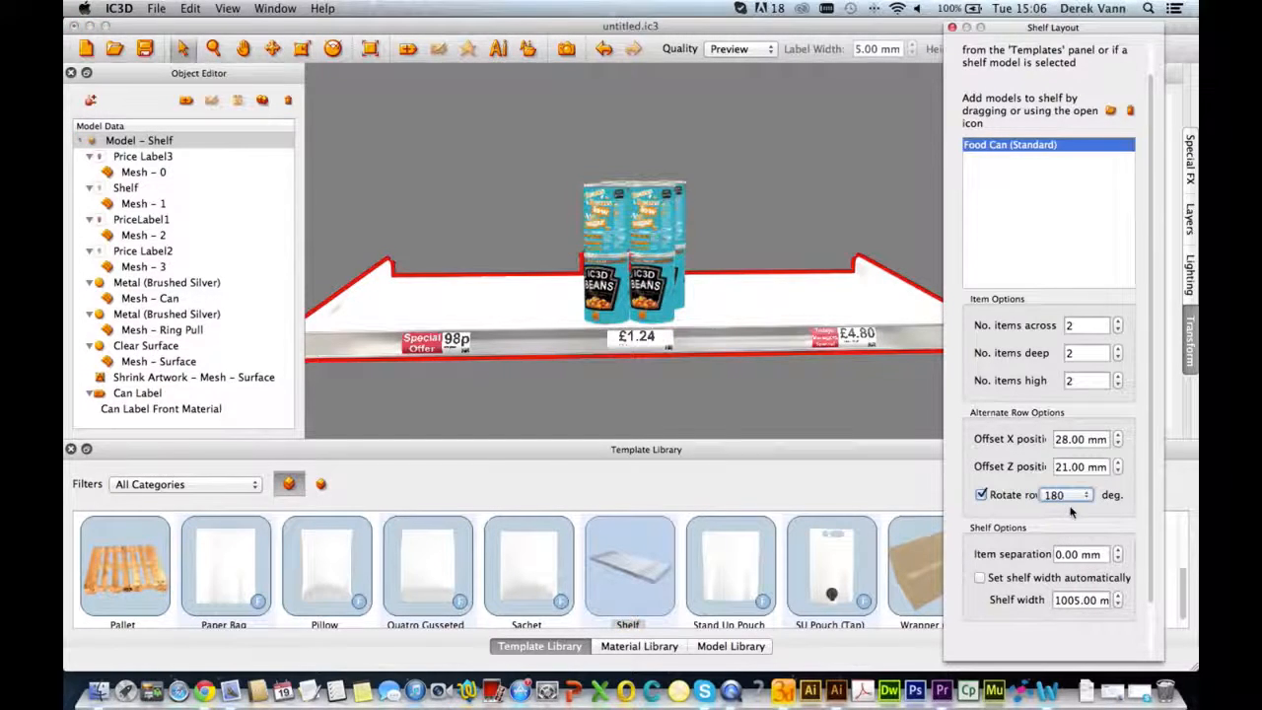
pyautogui.moveTo(849, 323); pyautogui.dragTo(796, 334, button='middle')
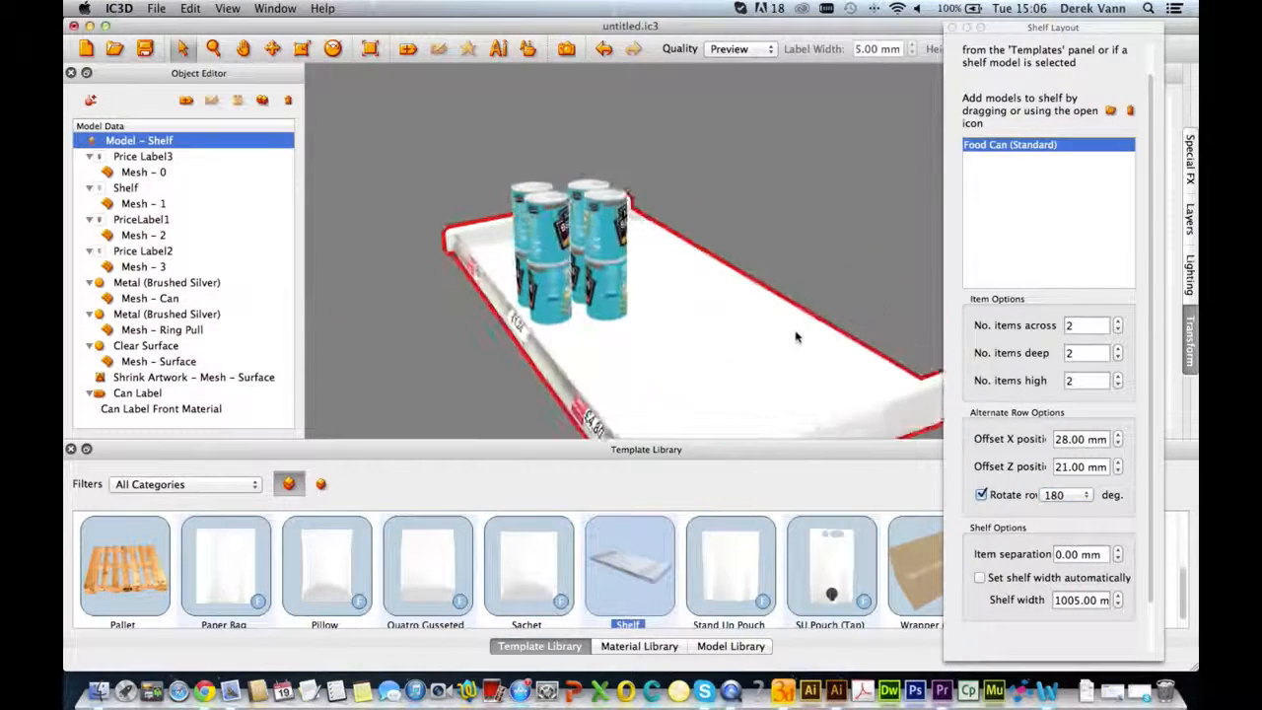
# - Set the alternate row rotation of the bean cans to 270 degrees
pyautogui.click(1065, 495)
pyautogui.click(1069, 511)
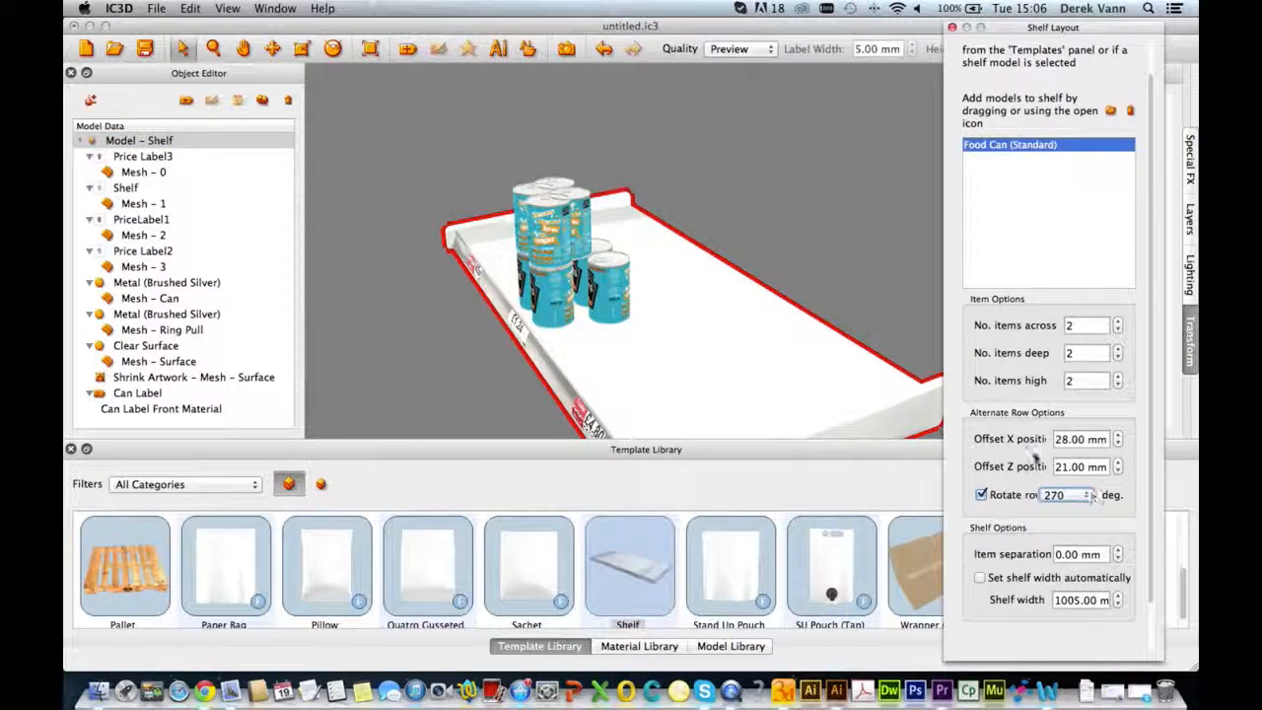
pyautogui.moveTo(724, 367); pyautogui.dragTo(768, 362, button='middle')
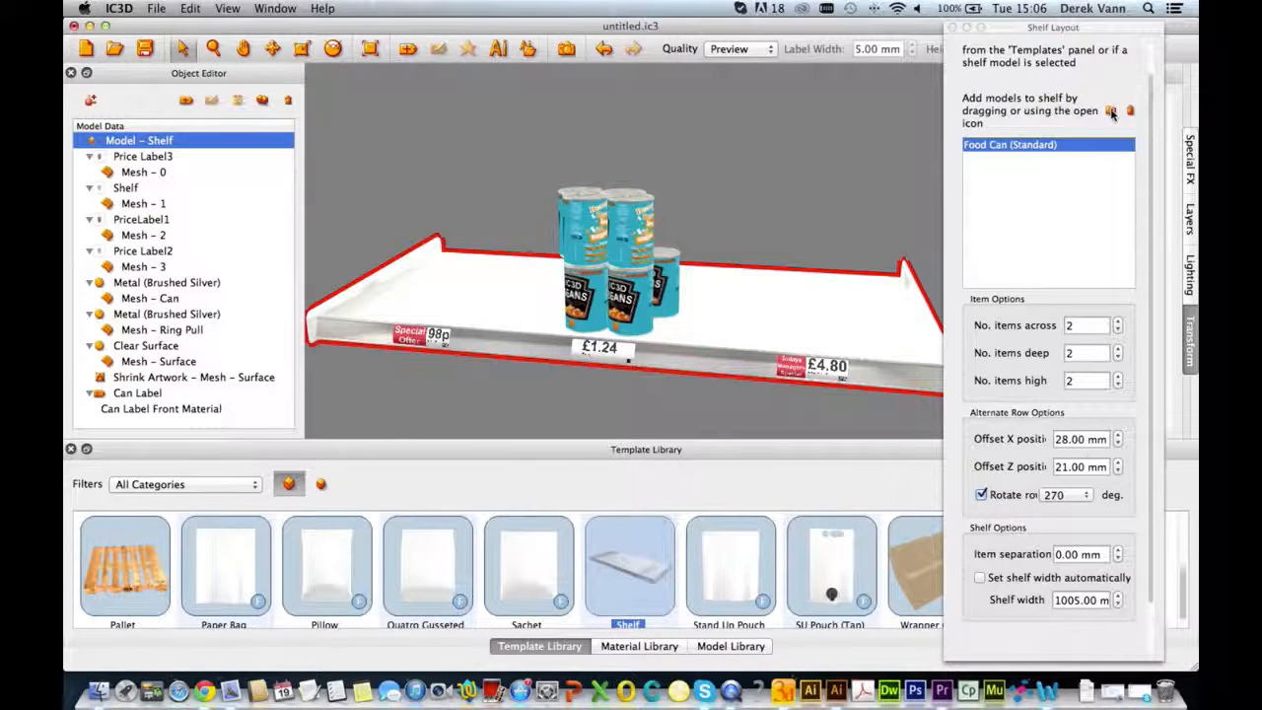
# - Set the shelf's item separation to 55 mm
pyautogui.click(1083, 552)
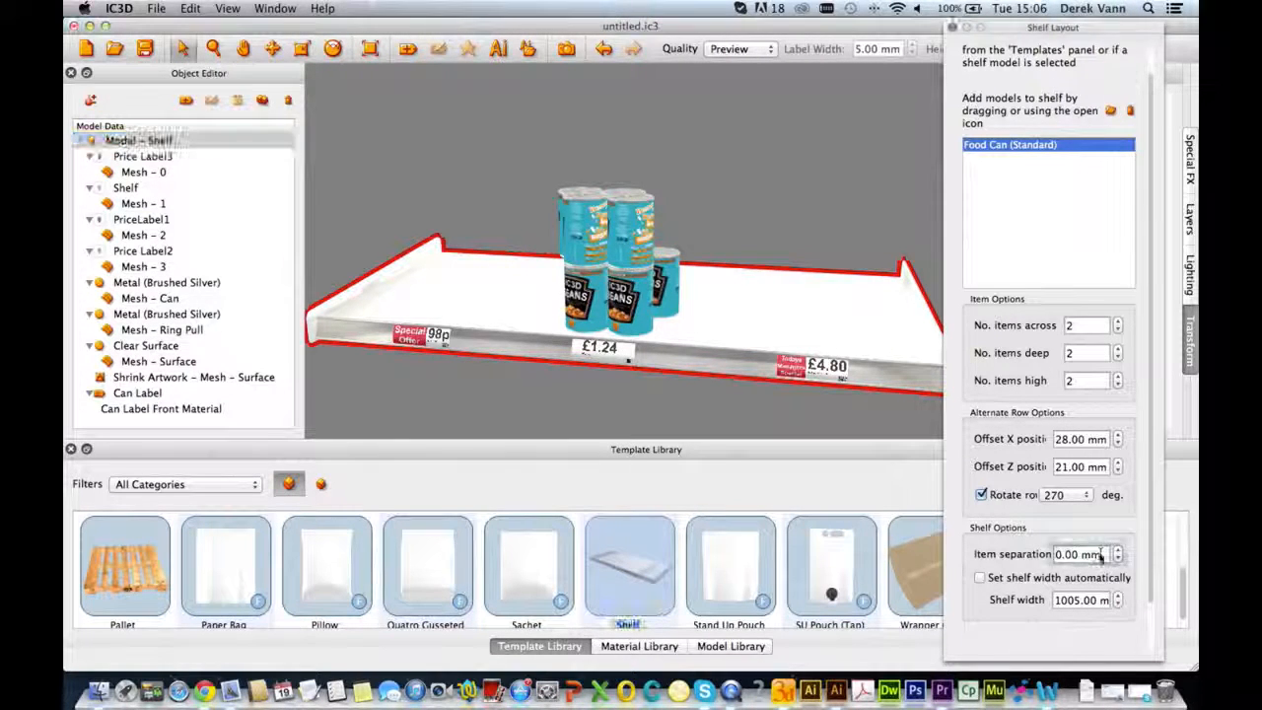
pyautogui.write('5')
pyautogui.press('Return')
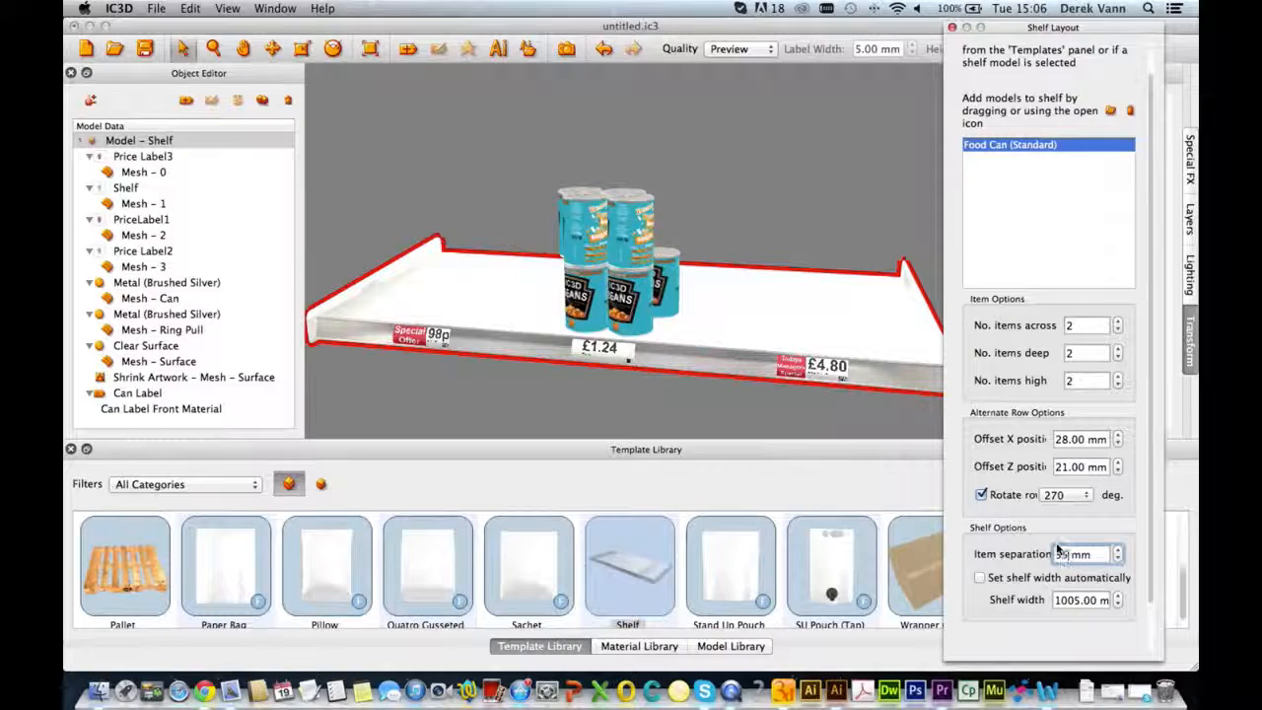
# - Add the model CES Peanut Bag Complete white.ic3 to the shelf
pyautogui.doubleClick(1115, 146)
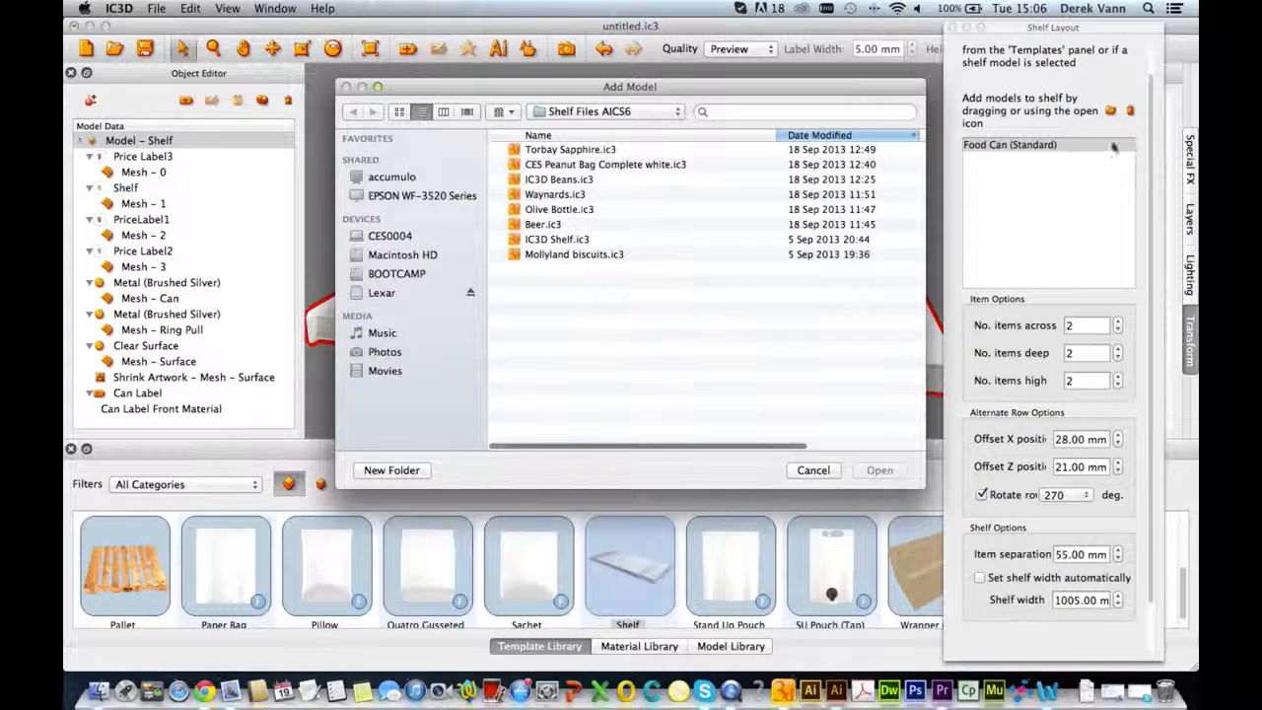
pyautogui.click(540, 165)
pyautogui.click(879, 471)
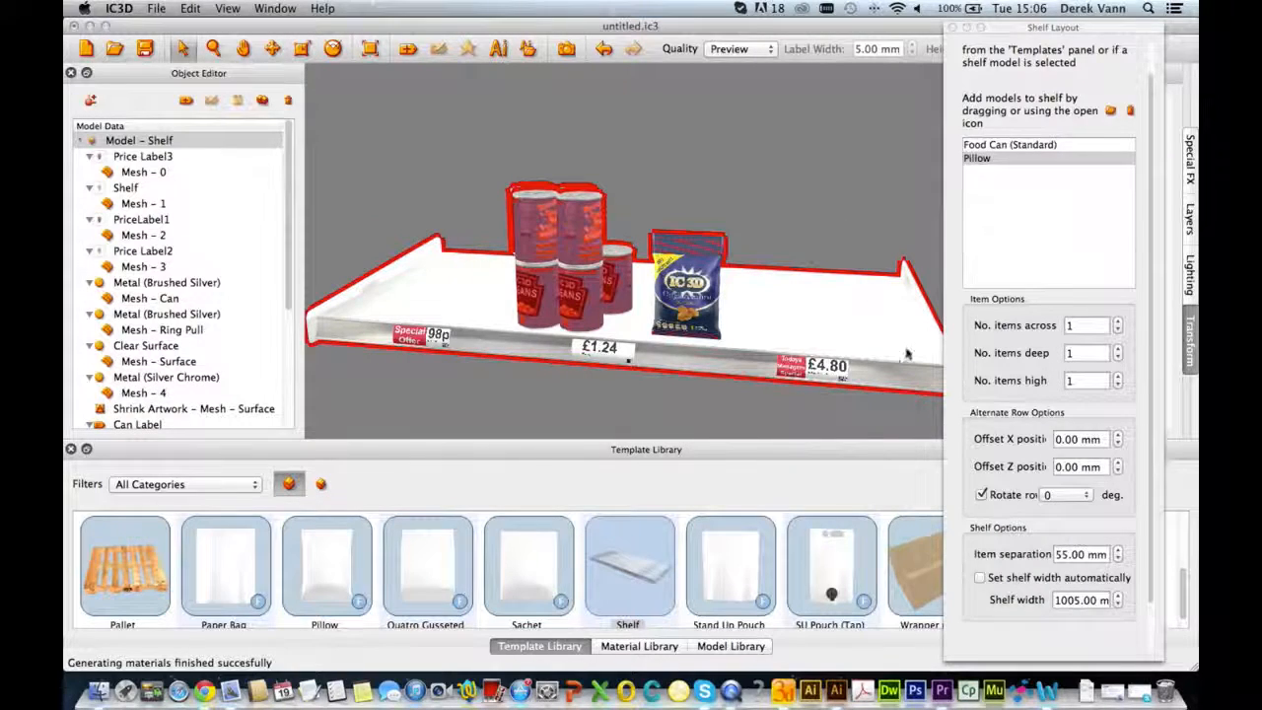
# - Adjust the shelf's item separation between the bean cans and the peanut bag to 51 mm
pyautogui.click(1119, 550)
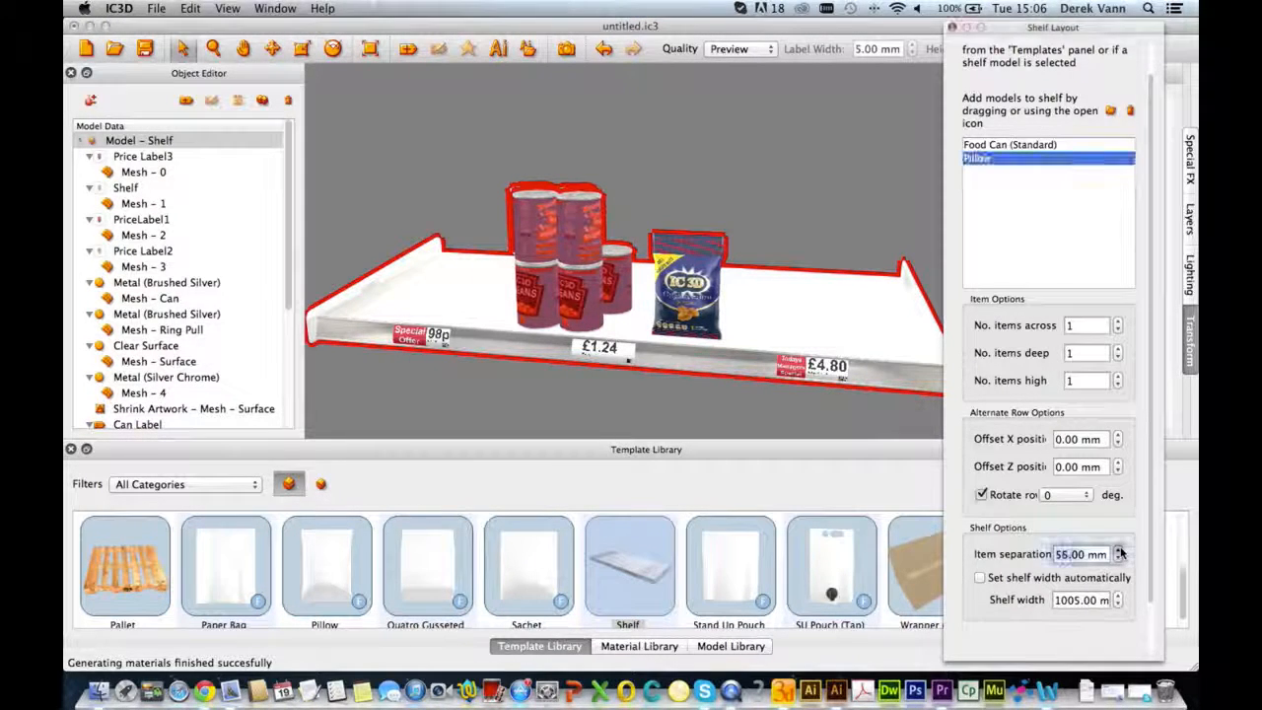
pyautogui.click(1120, 550)
pyautogui.click(1119, 550)
pyautogui.click(1119, 551)
pyautogui.click(1120, 551)
pyautogui.click(1120, 551)
pyautogui.click(1119, 551)
pyautogui.click(1119, 560)
pyautogui.click(1120, 560)
pyautogui.click(1120, 561)
pyautogui.click(1119, 560)
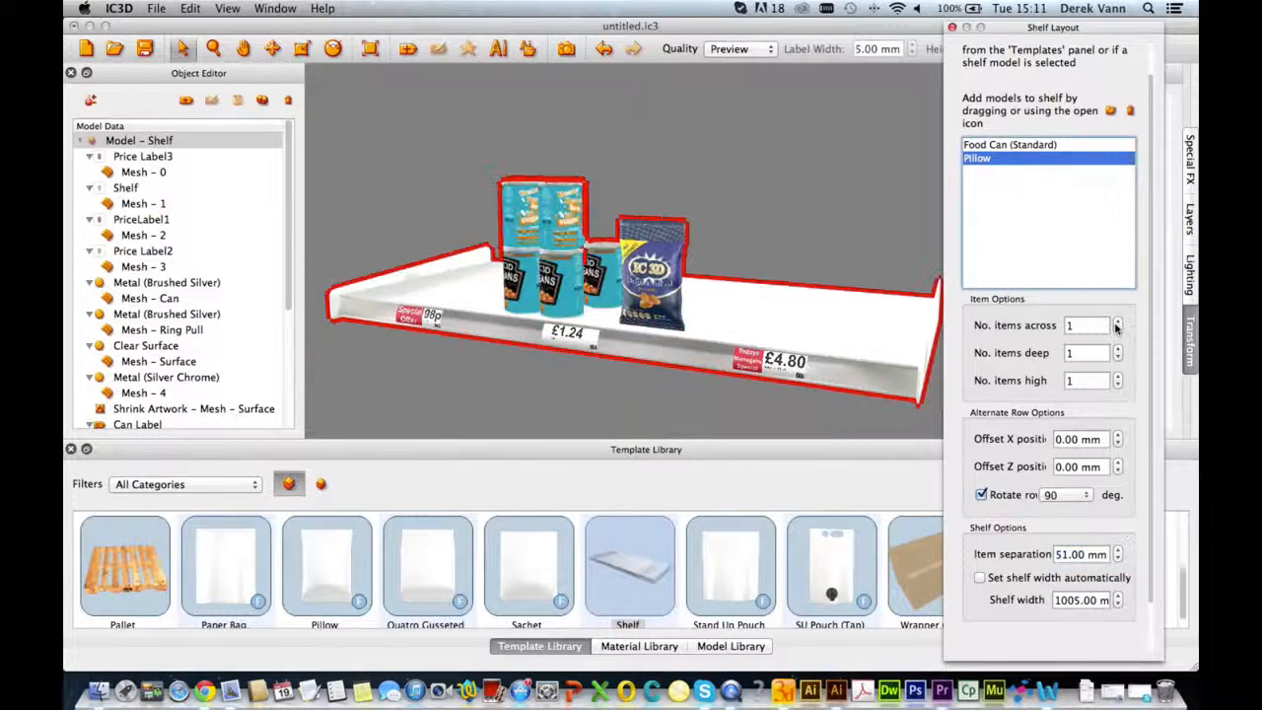
# - Set the peanut bag's number of items across to 3 and deselect the shelf
pyautogui.click(1116, 323)
pyautogui.click(1116, 323)
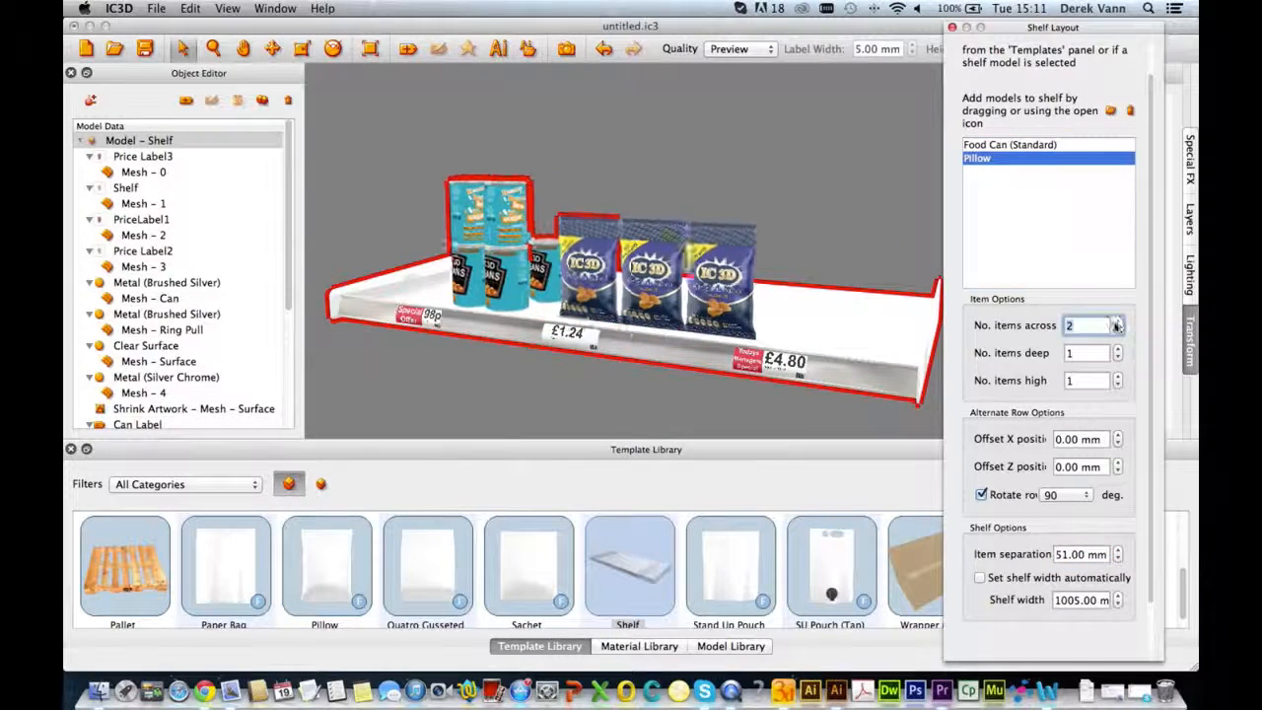
pyautogui.click(860, 417)
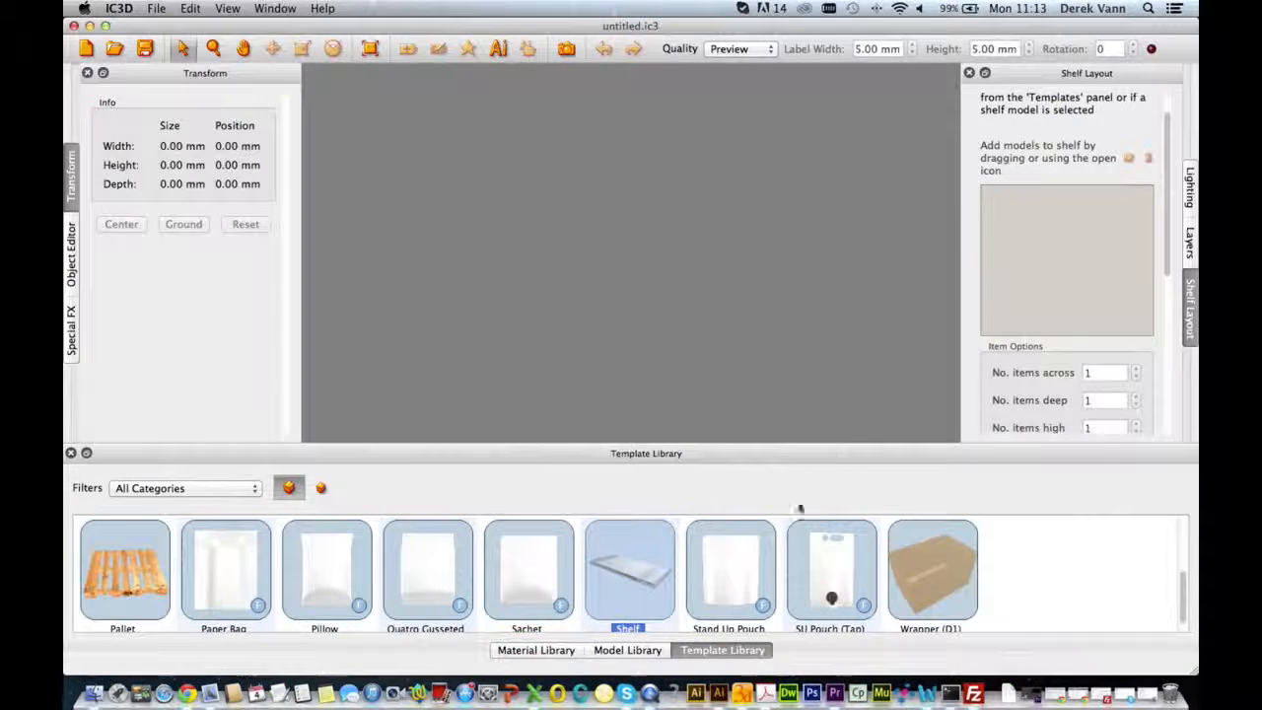
# - Add a Display Tray template at its default size to the empty scene
pyautogui.scroll(2, 760, 525)
pyautogui.scroll(-3, 759, 522)
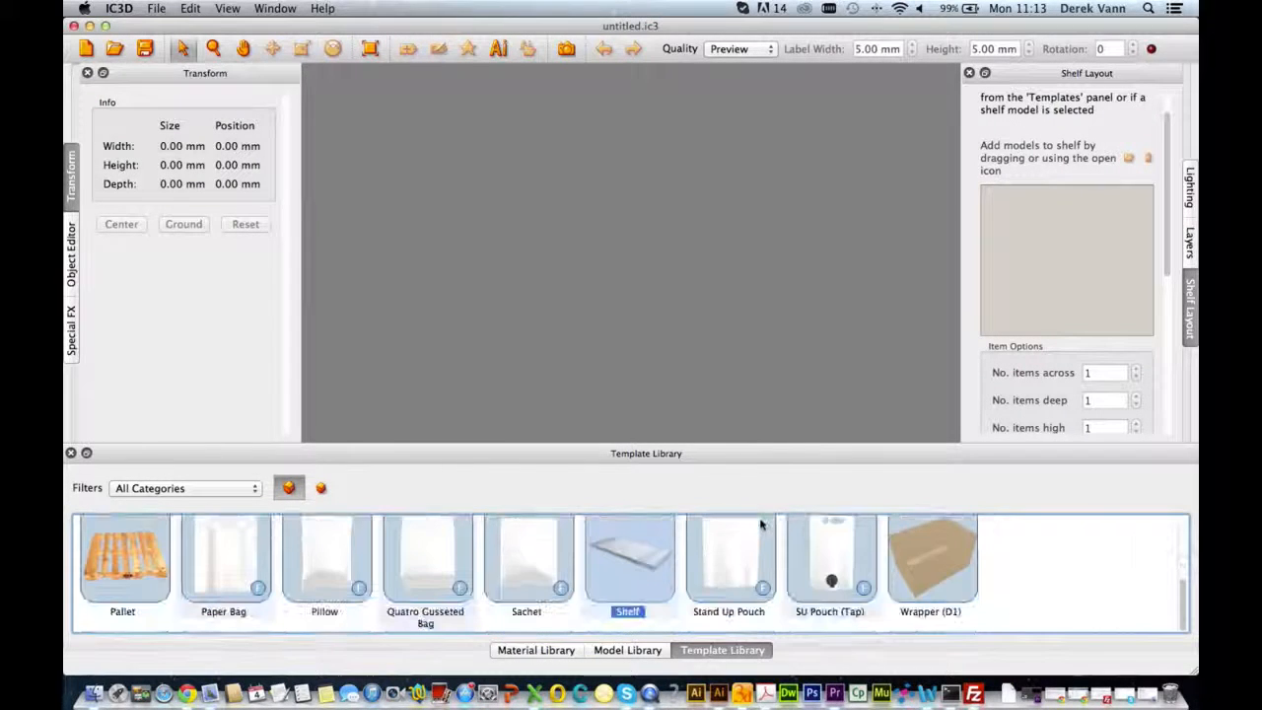
pyautogui.scroll(3, 759, 527)
pyautogui.moveTo(733, 572); pyautogui.dragTo(713, 338)
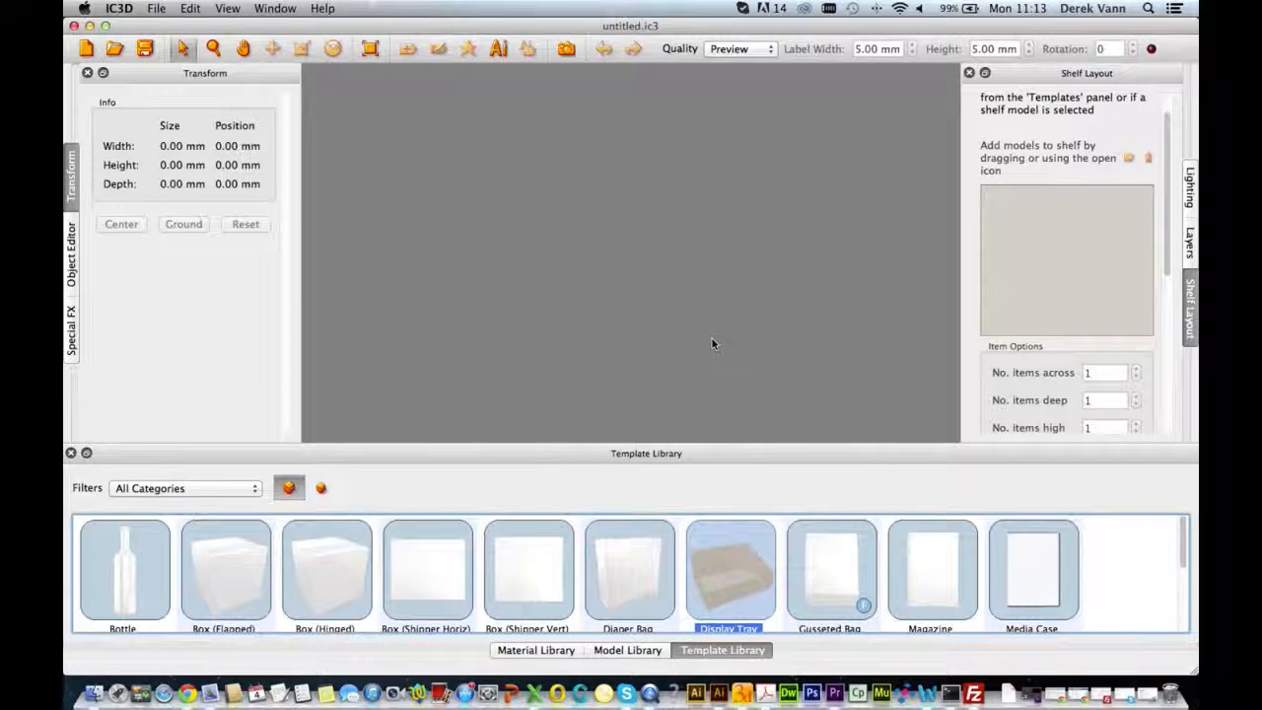
pyautogui.moveTo(798, 317)
pyautogui.mouseDown()
pyautogui.moveTo(772, 316)
pyautogui.moveTo(792, 332)
pyautogui.moveTo(781, 333)
pyautogui.mouseUp()
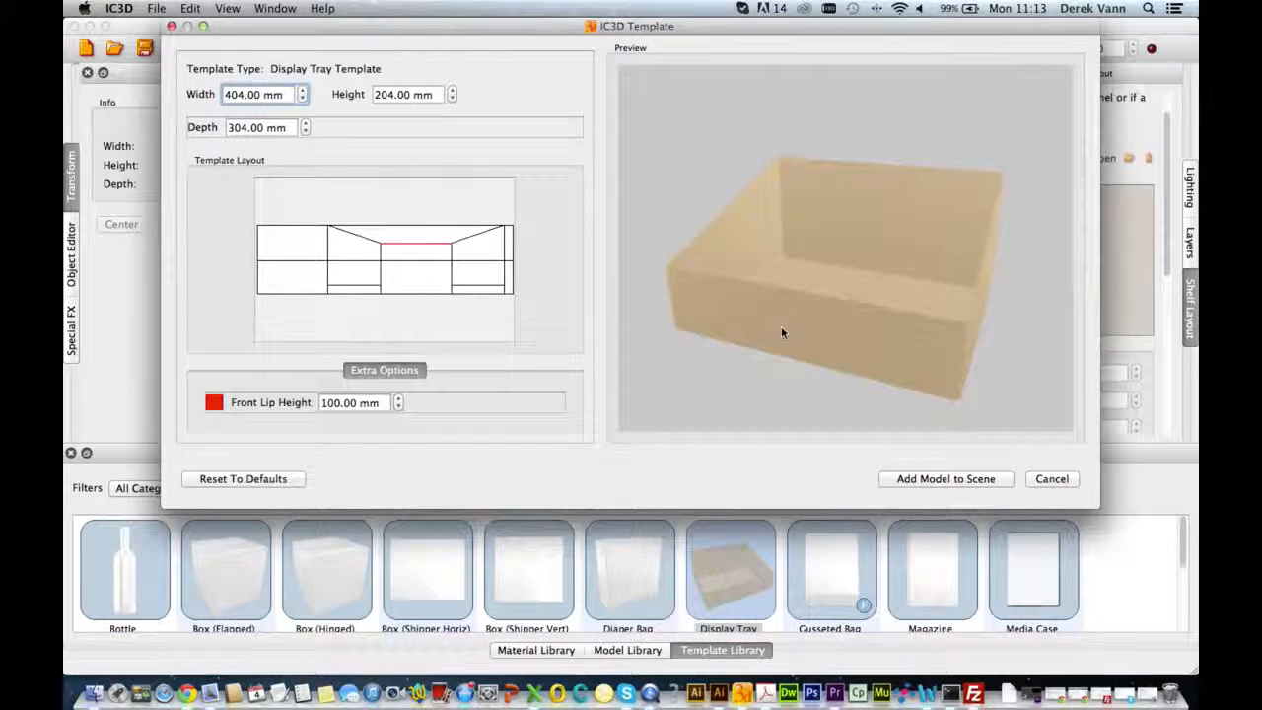
pyautogui.click(907, 480)
pyautogui.moveTo(791, 286); pyautogui.dragTo(758, 301)
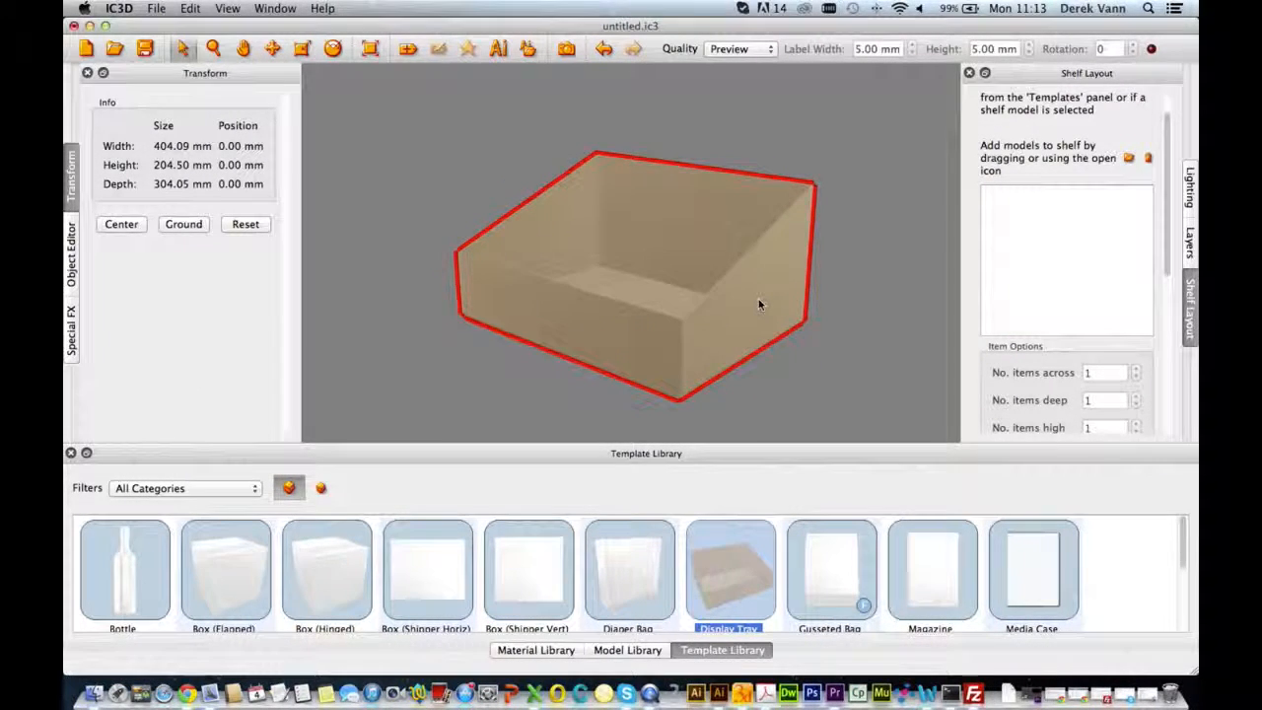
# - Add the model Torbay Sapphire.ic3 to the display tray
pyautogui.click(1130, 159)
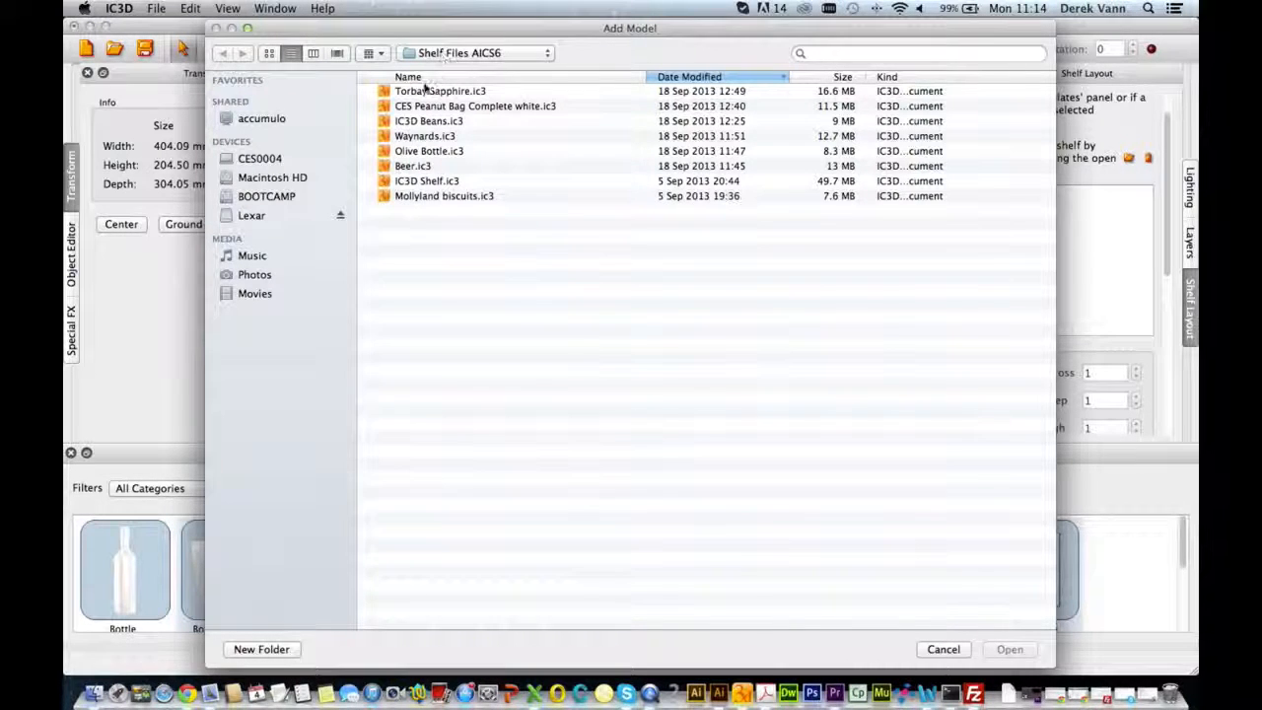
pyautogui.click(391, 90)
pyautogui.click(1008, 648)
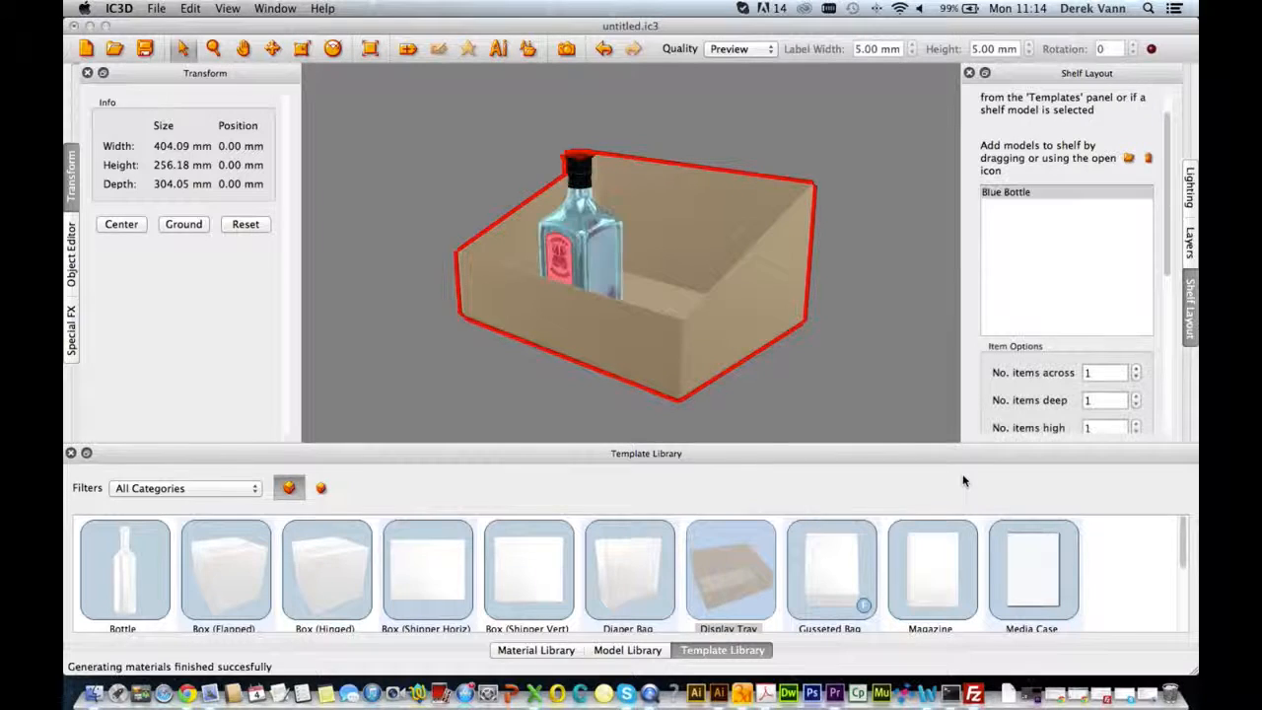
# - Set the blue bottle's number of items in the tray to 3 across and 3 deep, also trying 4 deep
pyautogui.click(1135, 369)
pyautogui.click(1135, 369)
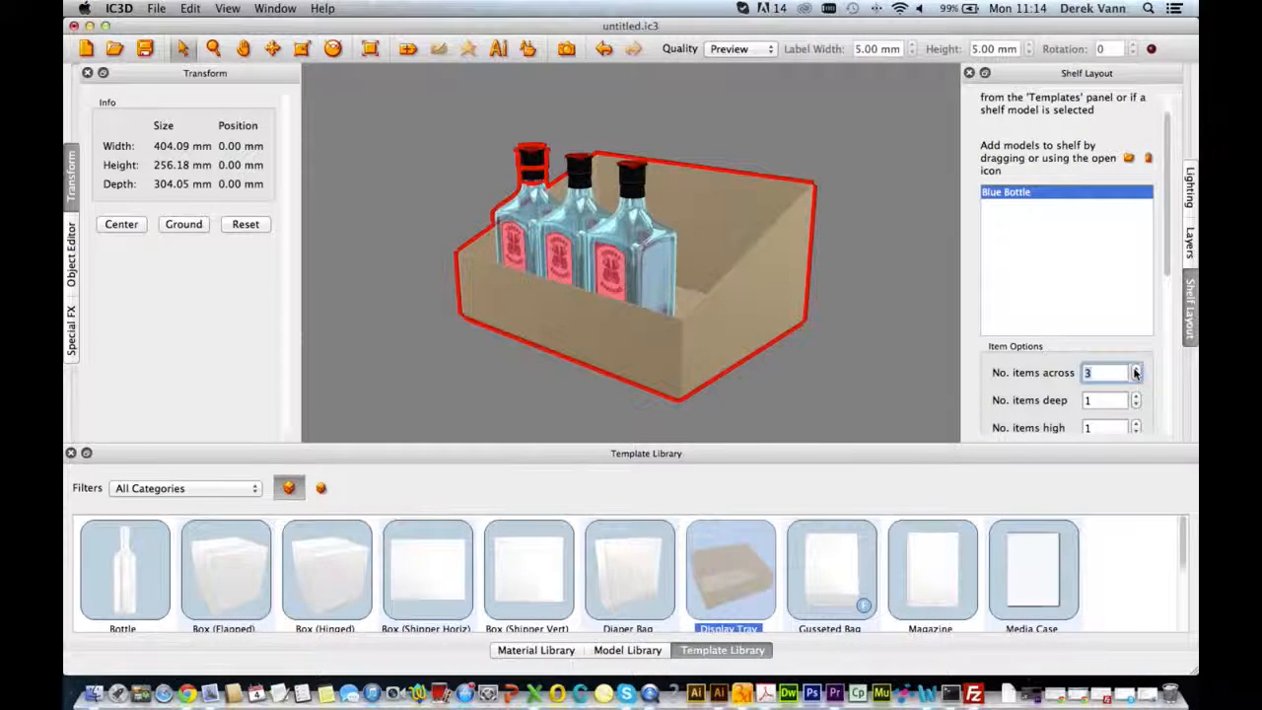
pyautogui.click(1136, 396)
pyautogui.click(1136, 397)
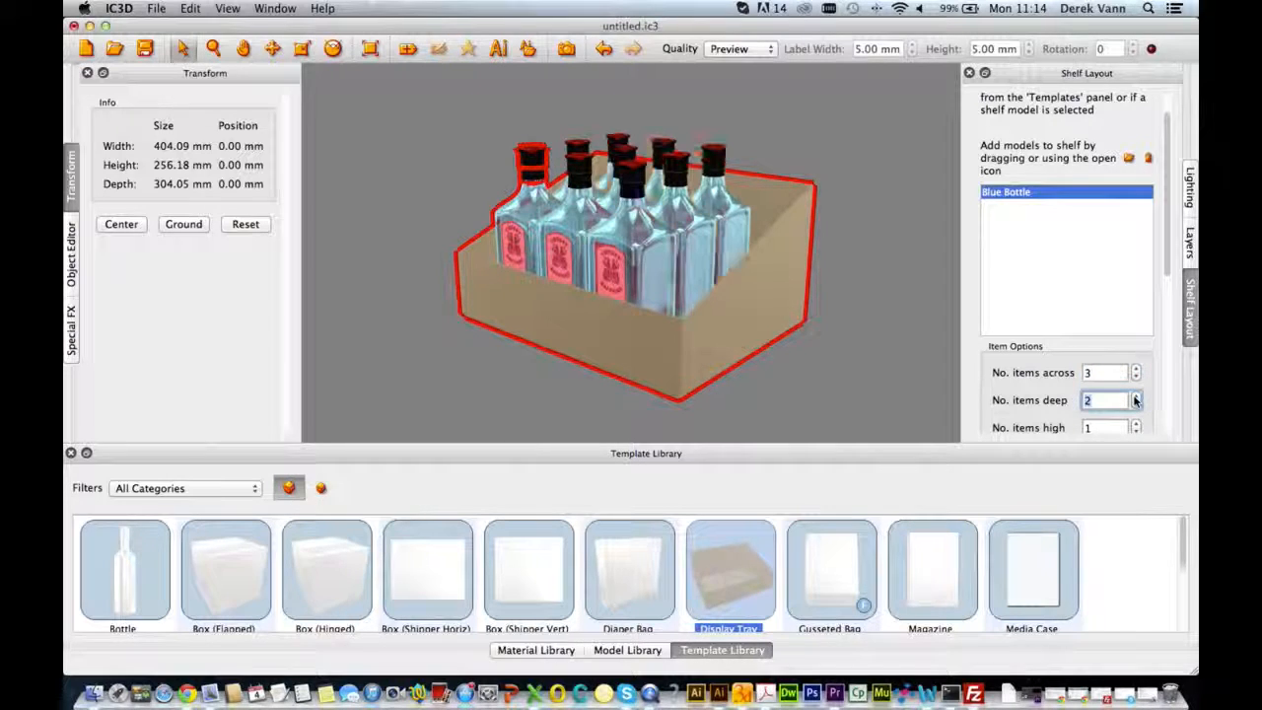
pyautogui.click(1136, 396)
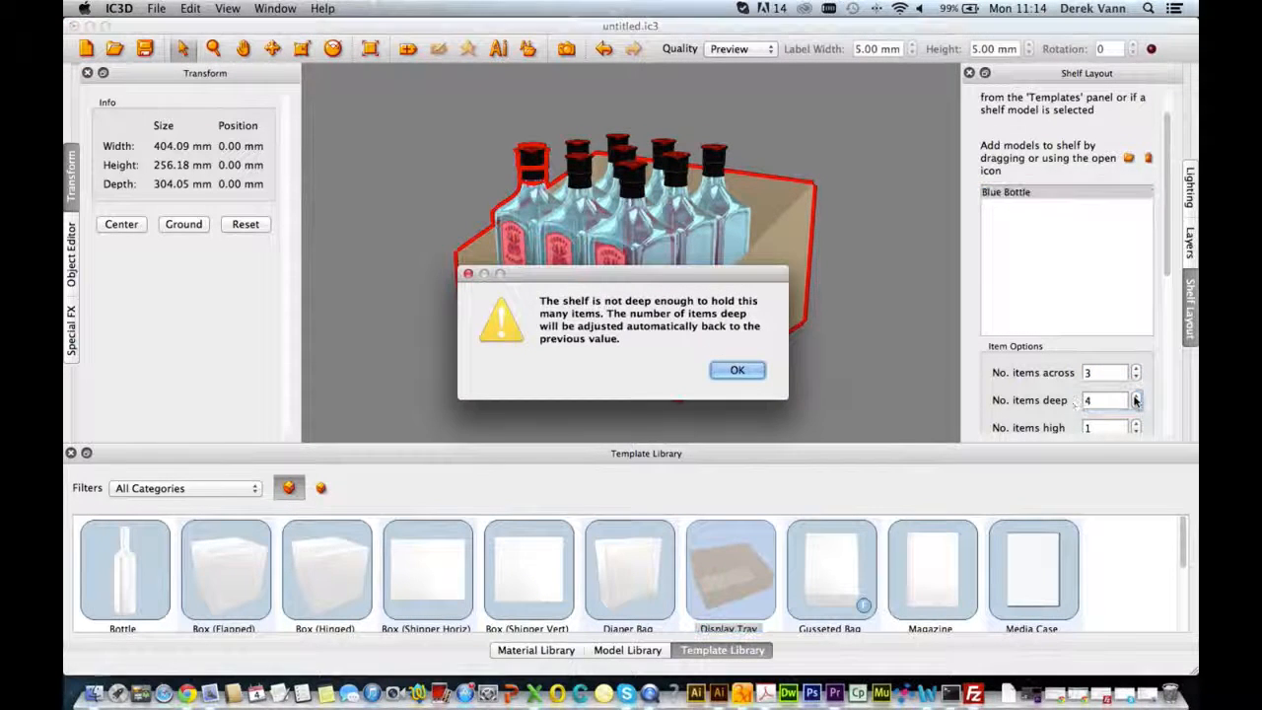
pyautogui.click(752, 372)
# - Set the blue bottle's number of items across to 4 in the display tray and deselect the tray
pyautogui.click(786, 396)
pyautogui.moveTo(786, 397)
pyautogui.mouseDown()
pyautogui.moveTo(833, 395)
pyautogui.moveTo(797, 394)
pyautogui.mouseUp()
pyautogui.click(681, 350)
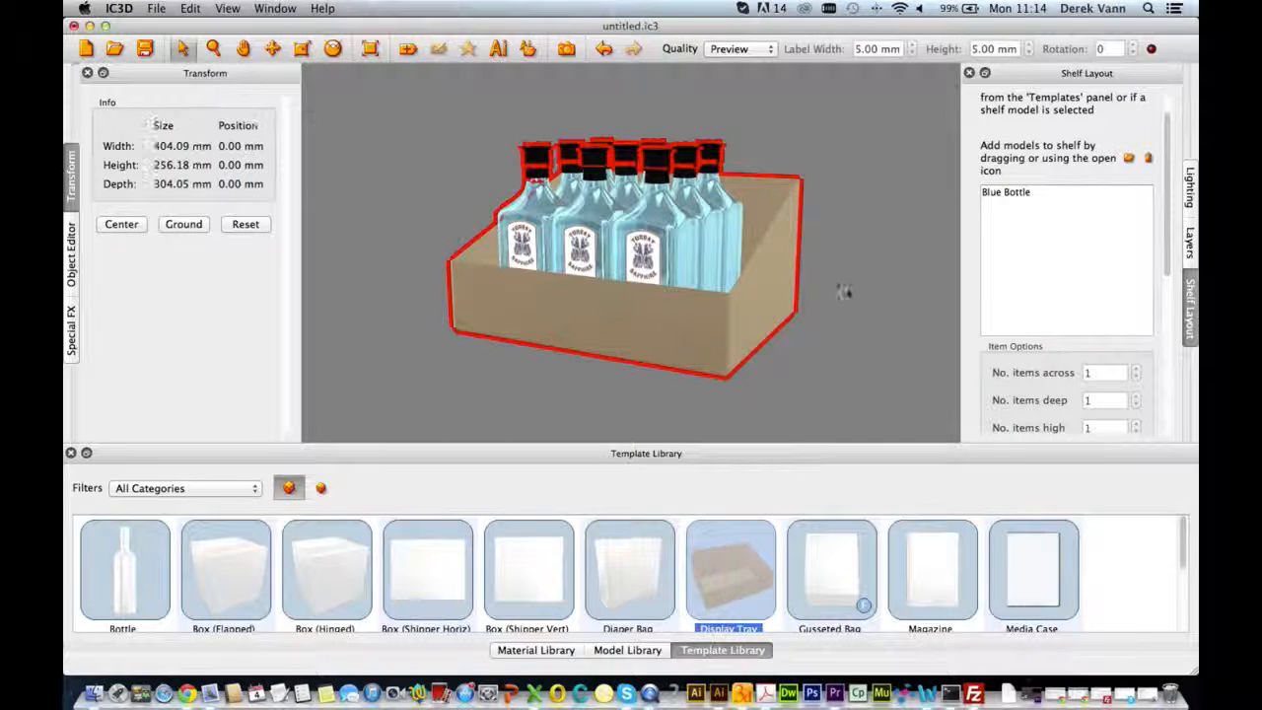
pyautogui.click(1000, 194)
pyautogui.click(1136, 368)
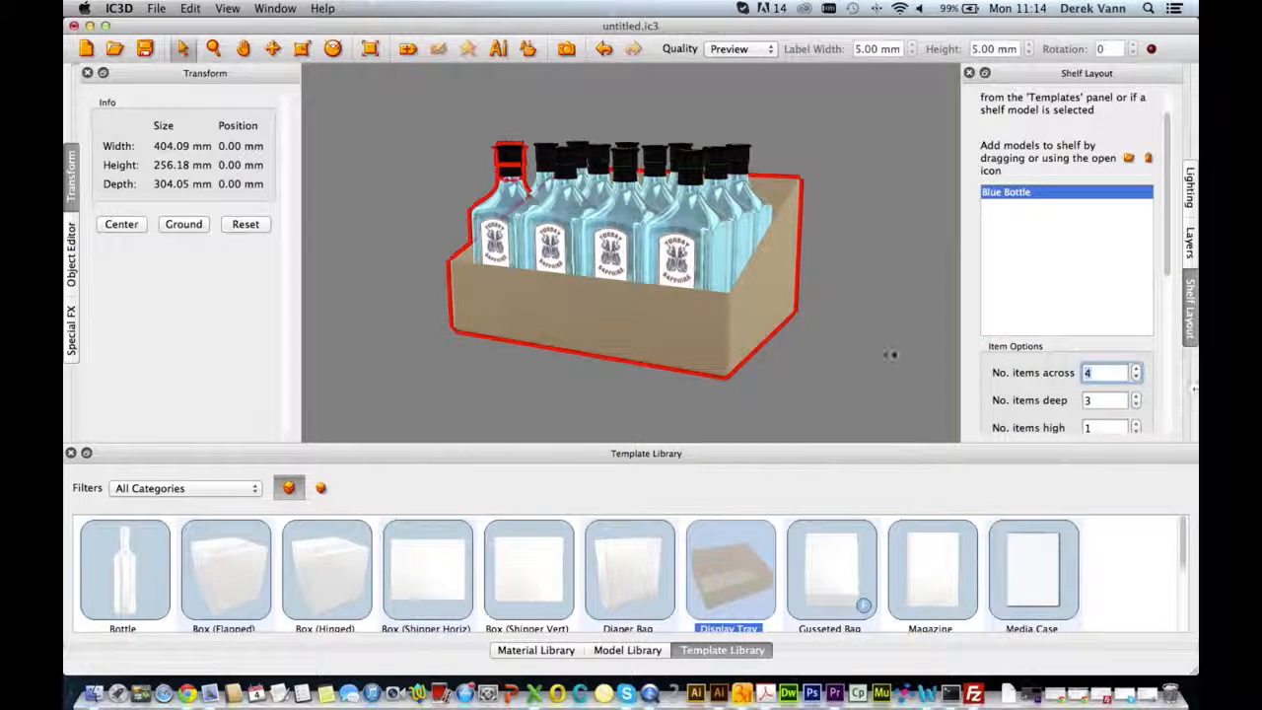
pyautogui.click(830, 365)
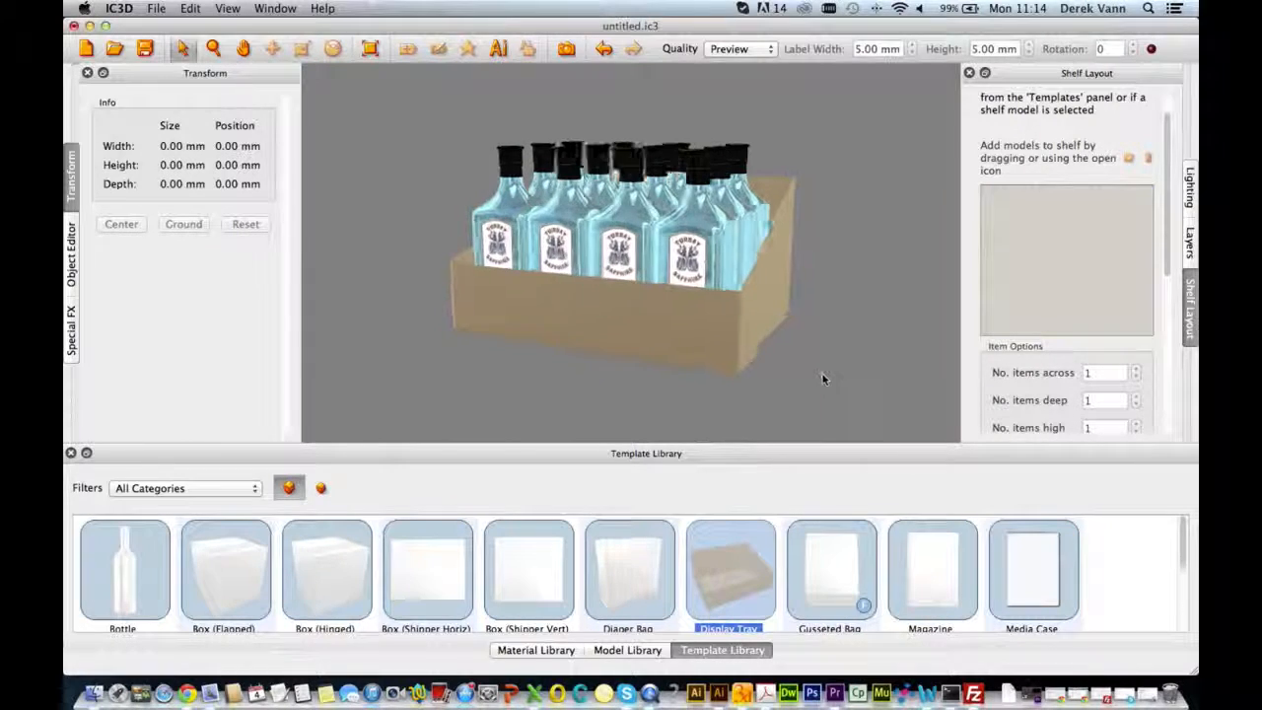
pyautogui.moveTo(836, 373); pyautogui.dragTo(801, 382)
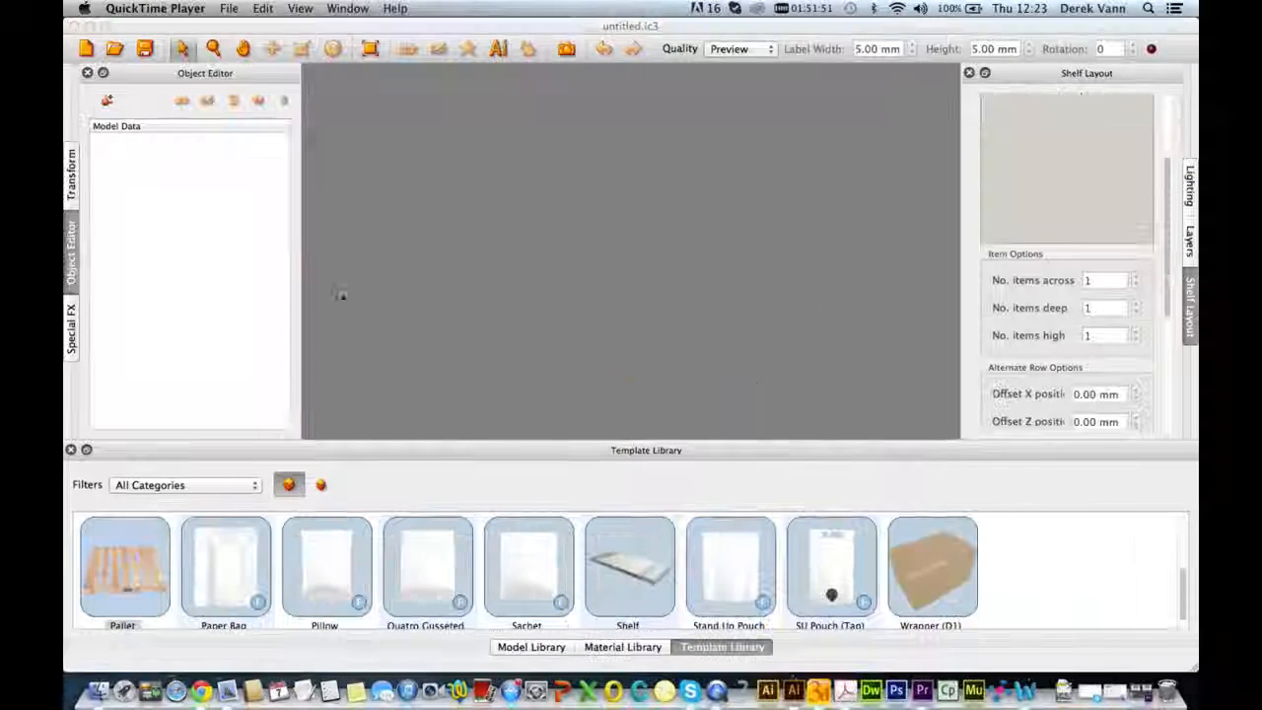
# - Add a Pallet template at its default width of 1219 mm to the empty scene and load RKV Shipper.ic3 onto it
pyautogui.moveTo(140, 561); pyautogui.dragTo(621, 305)
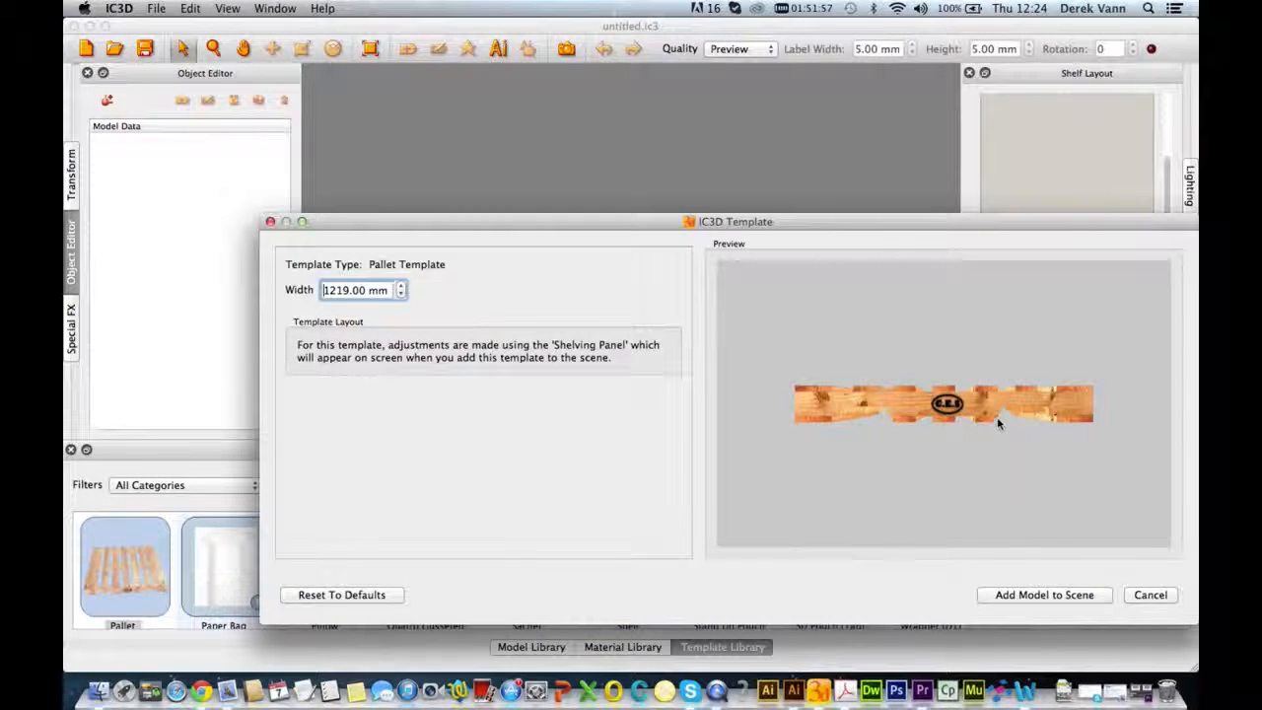
pyautogui.click(1068, 597)
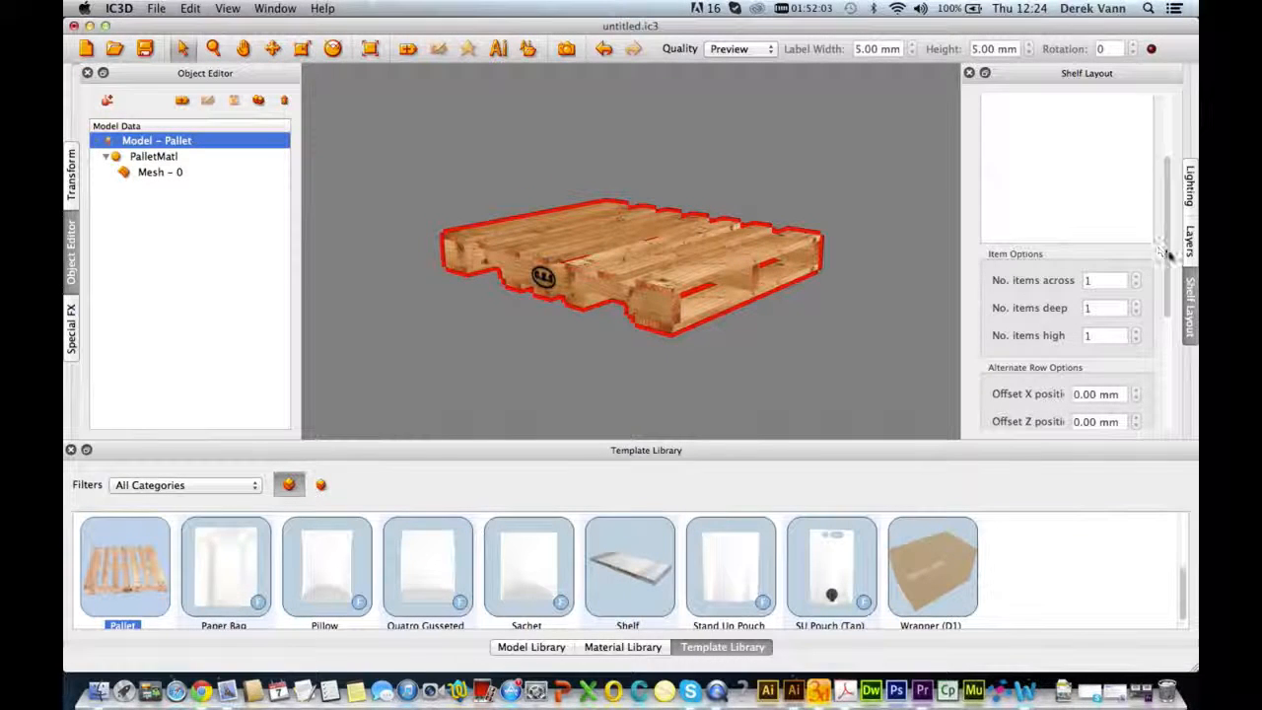
pyautogui.scroll(3, 1170, 253)
pyautogui.click(1139, 188)
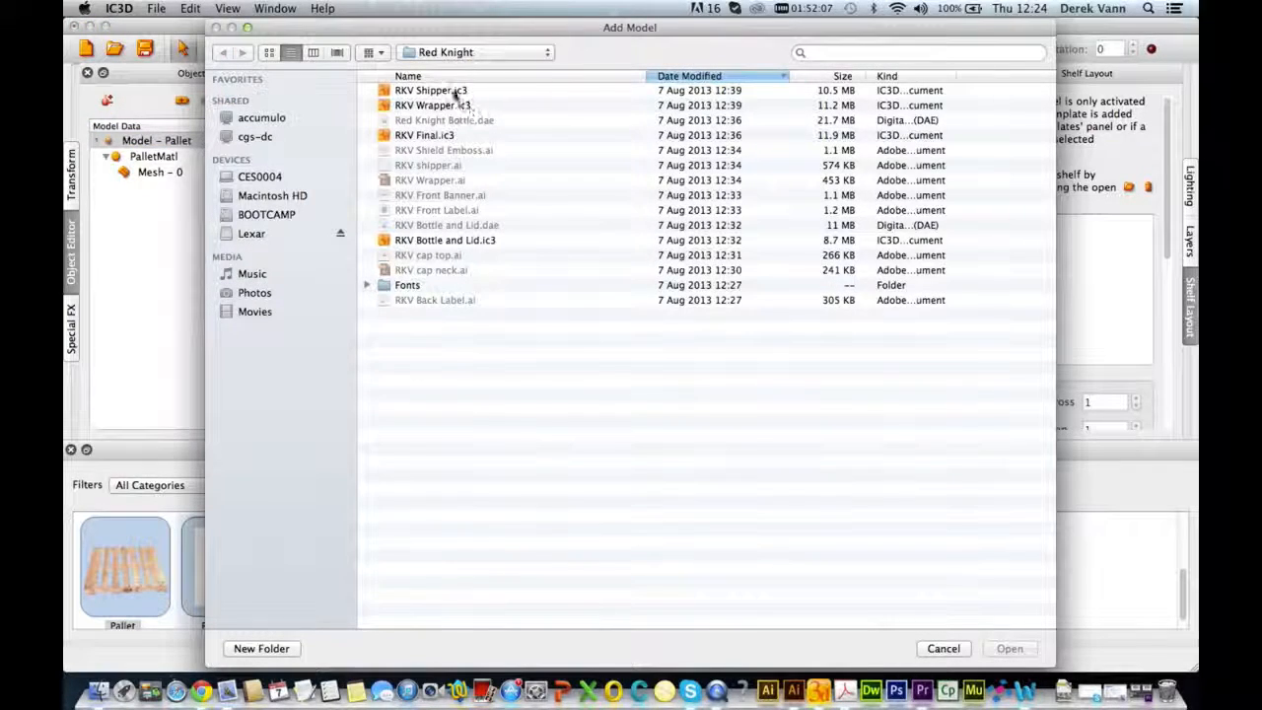
pyautogui.click(457, 91)
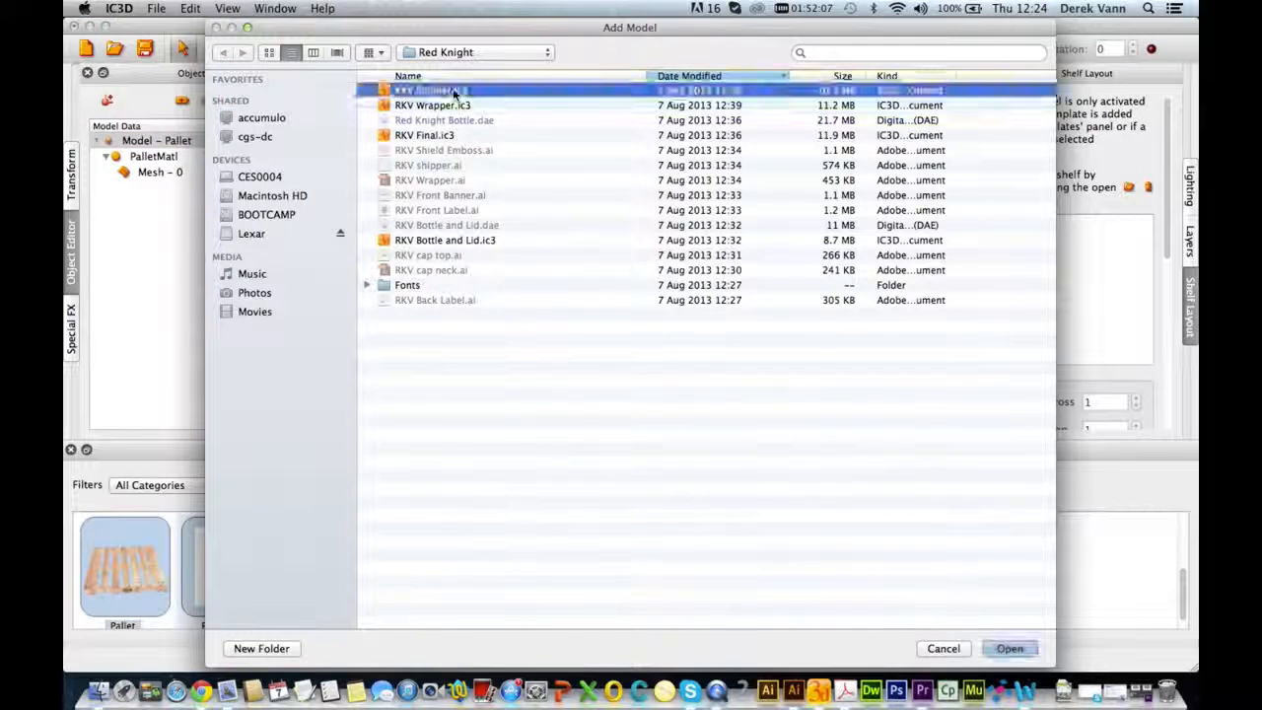
pyautogui.click(1008, 648)
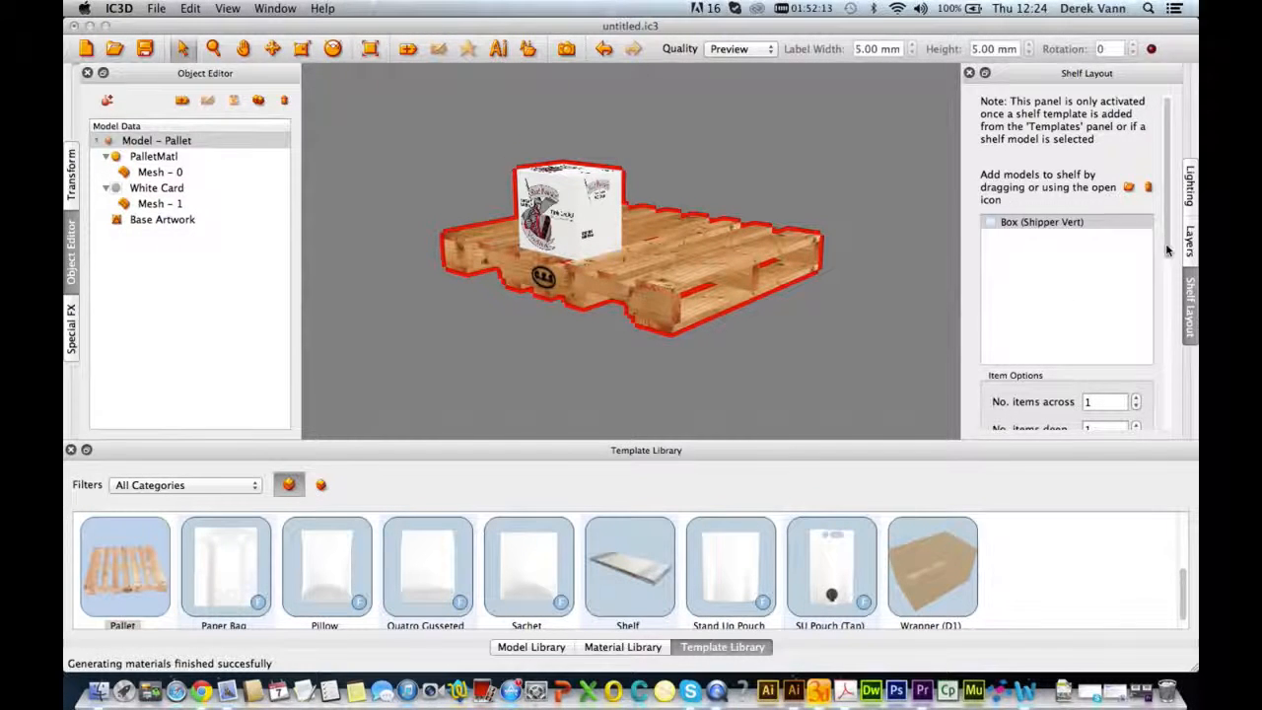
# - Stack the shipper boxes on the pallet 4 across, 4 deep and 2 high, and deselect the pallet
pyautogui.scroll(-5, 1165, 243)
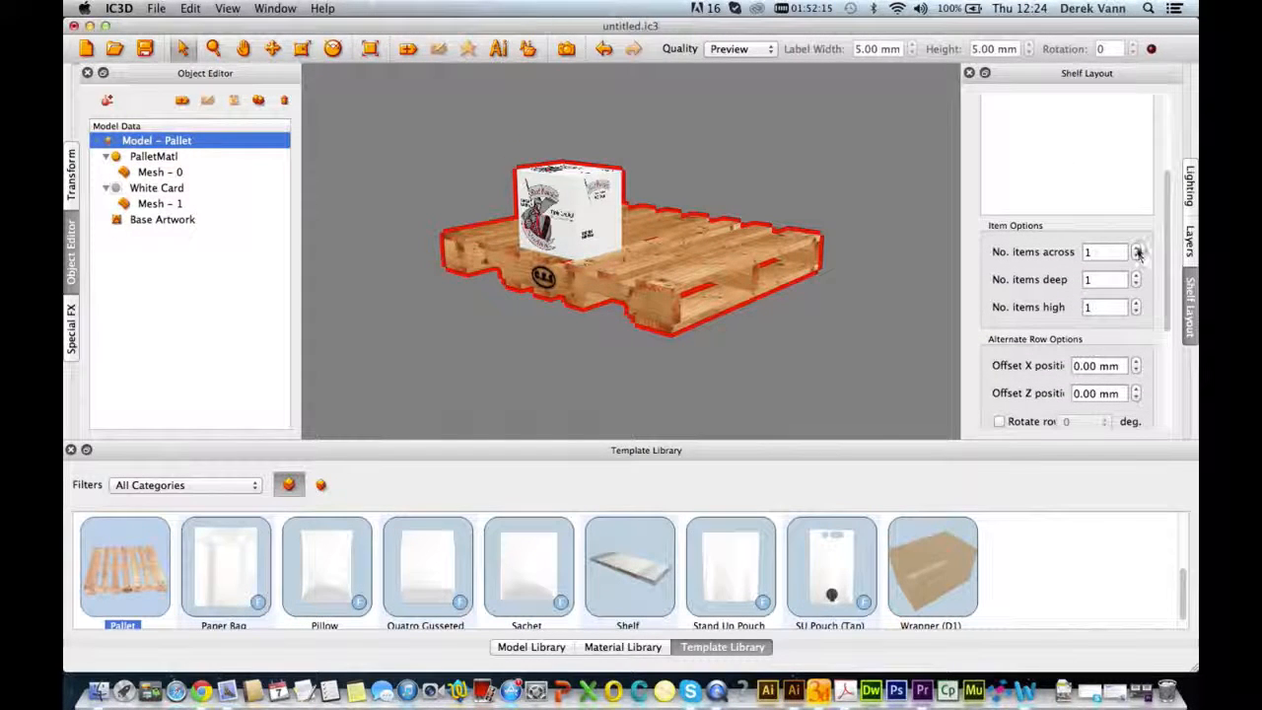
pyautogui.click(1138, 249)
pyautogui.click(1138, 248)
pyautogui.click(1138, 248)
pyautogui.click(1138, 276)
pyautogui.click(1137, 276)
pyautogui.click(1137, 276)
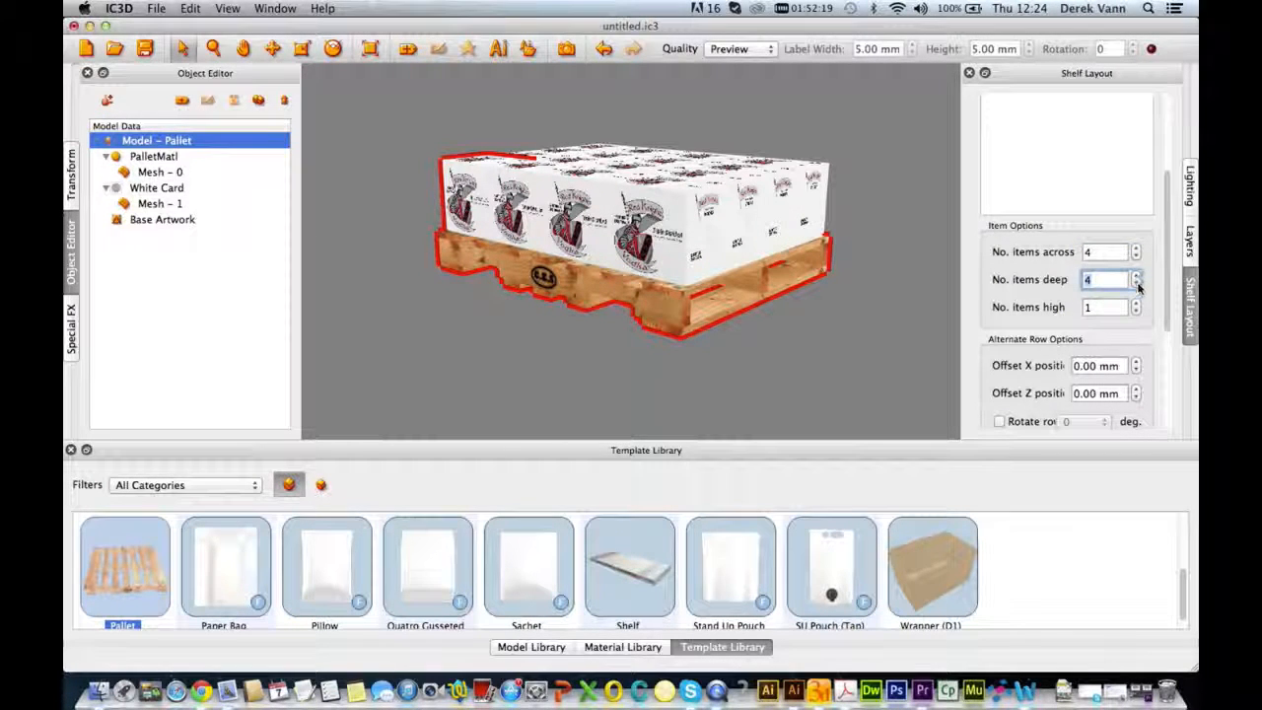
pyautogui.click(1137, 304)
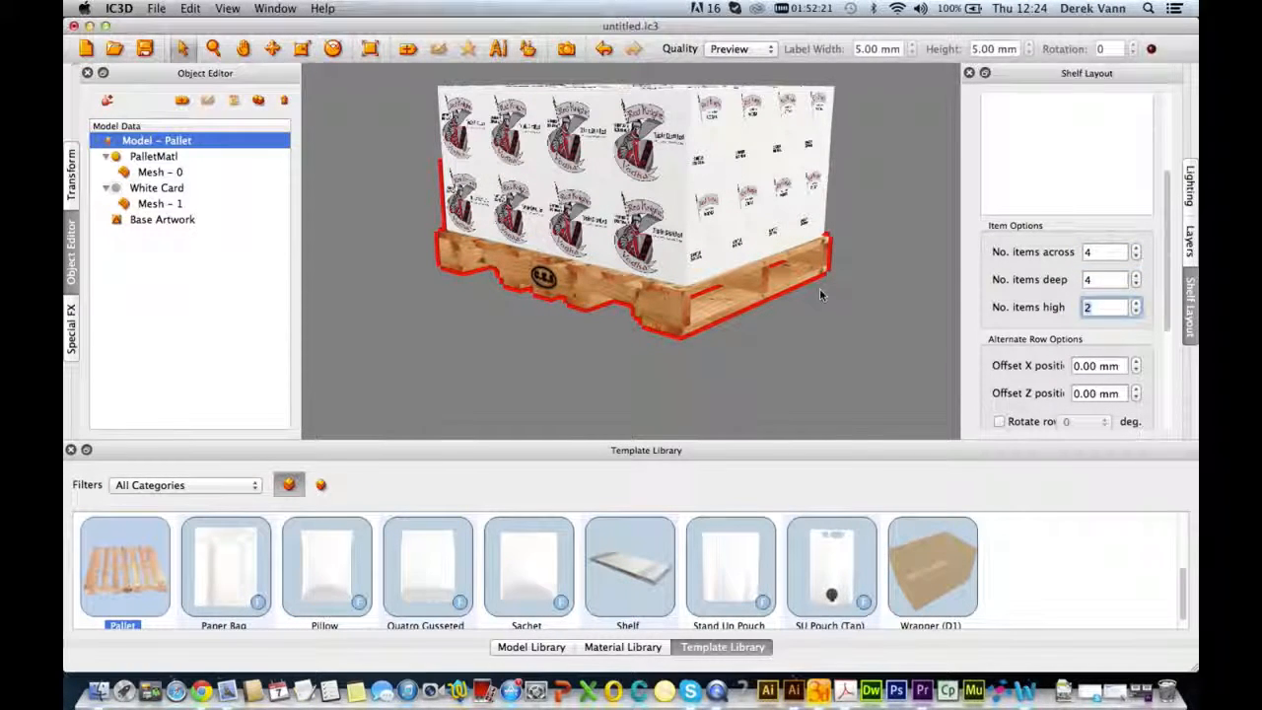
pyautogui.click(840, 317)
pyautogui.moveTo(775, 284)
pyautogui.mouseDown(button='middle')
pyautogui.moveTo(813, 299)
pyautogui.moveTo(755, 284)
pyautogui.moveTo(787, 289)
pyautogui.mouseUp(button='middle')
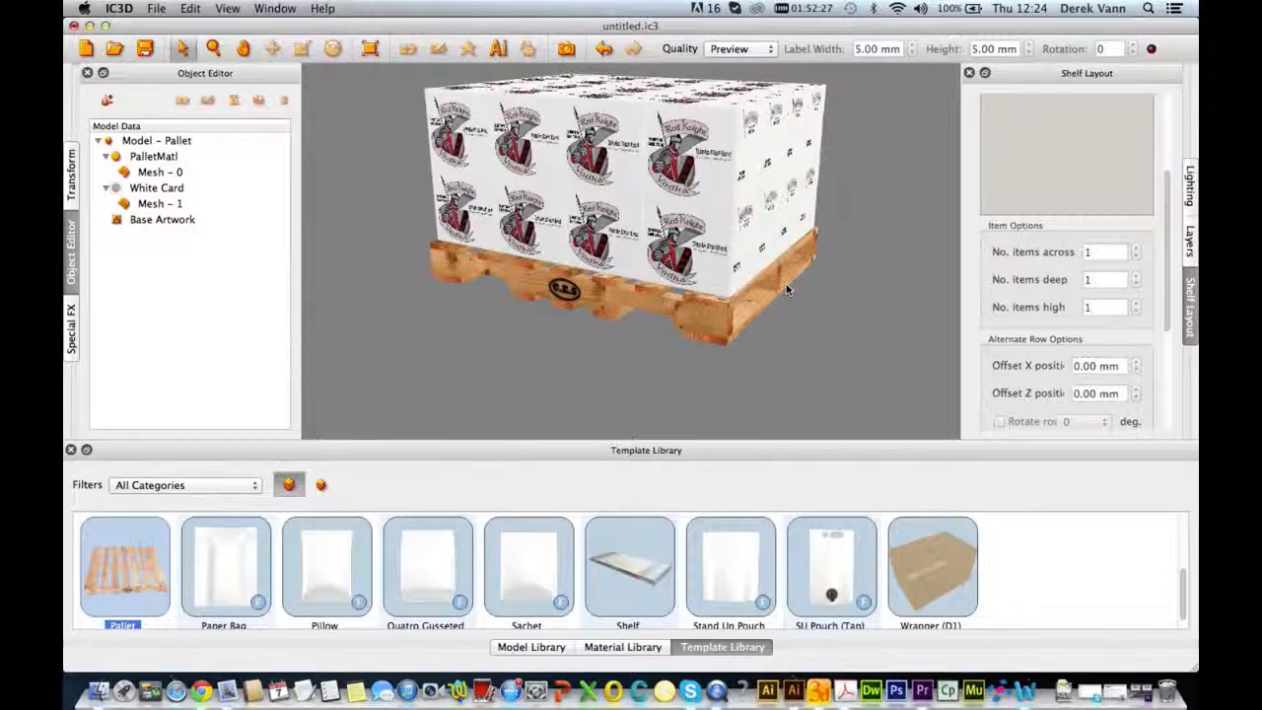